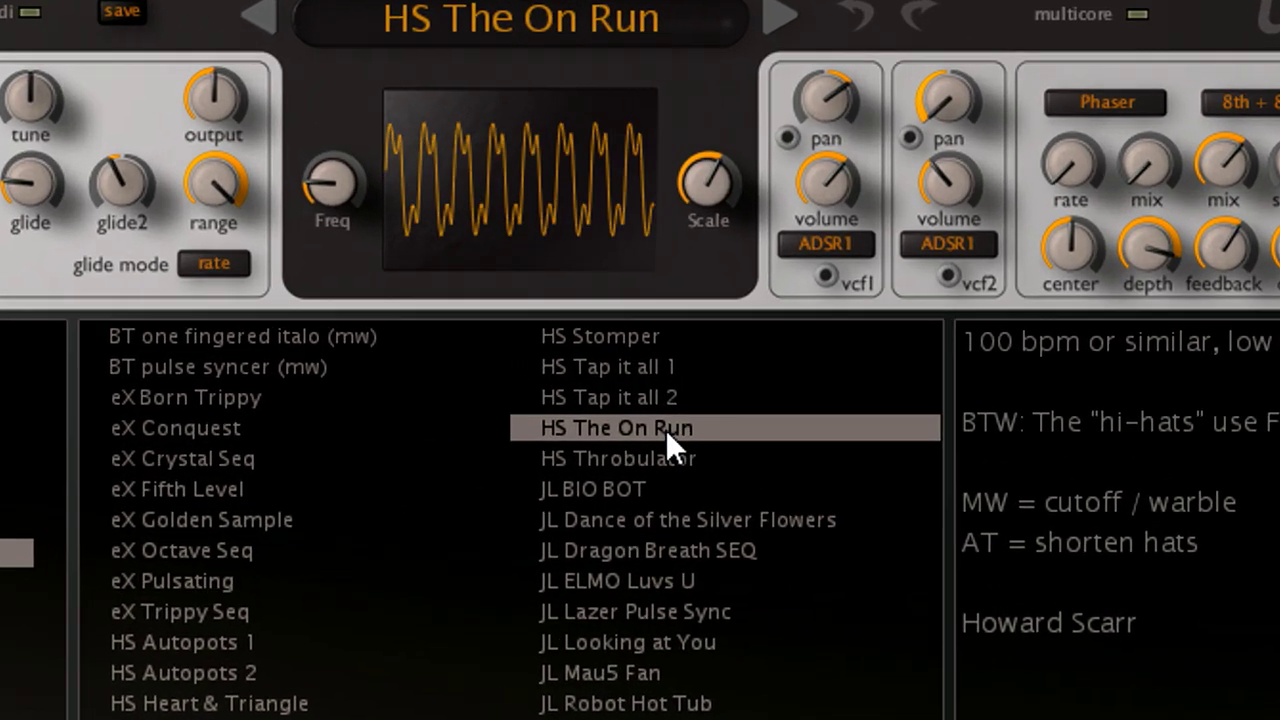
- Add the HS The On Run preset to favourites with 'make selected favourite'
right_click(666, 430)
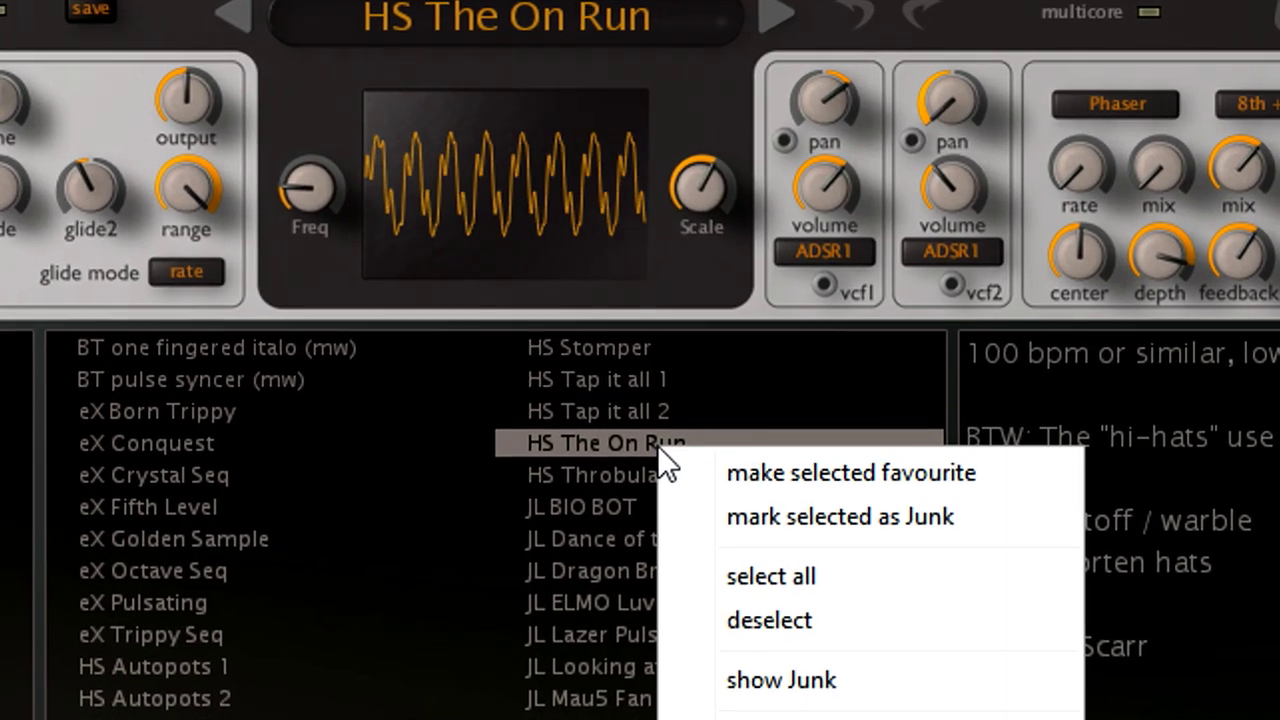
click(787, 480)
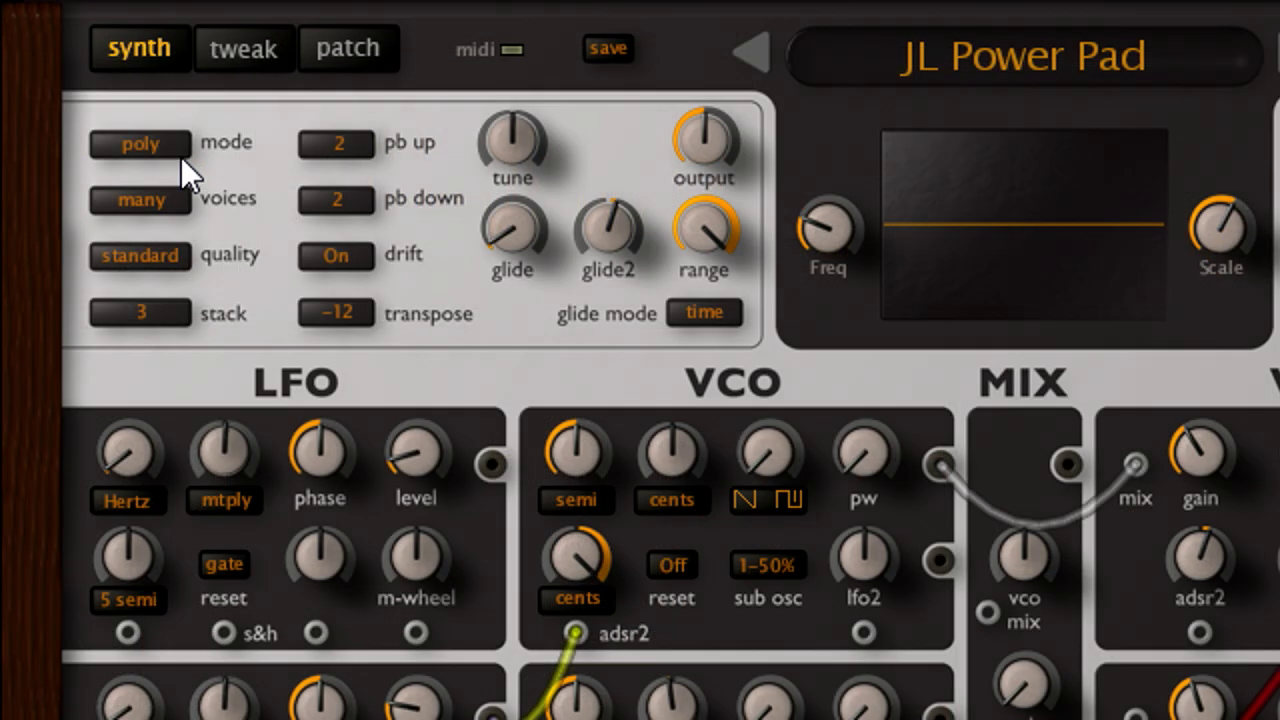
- Keep the voice mode at Poly and the voice stack at 3
click(177, 151)
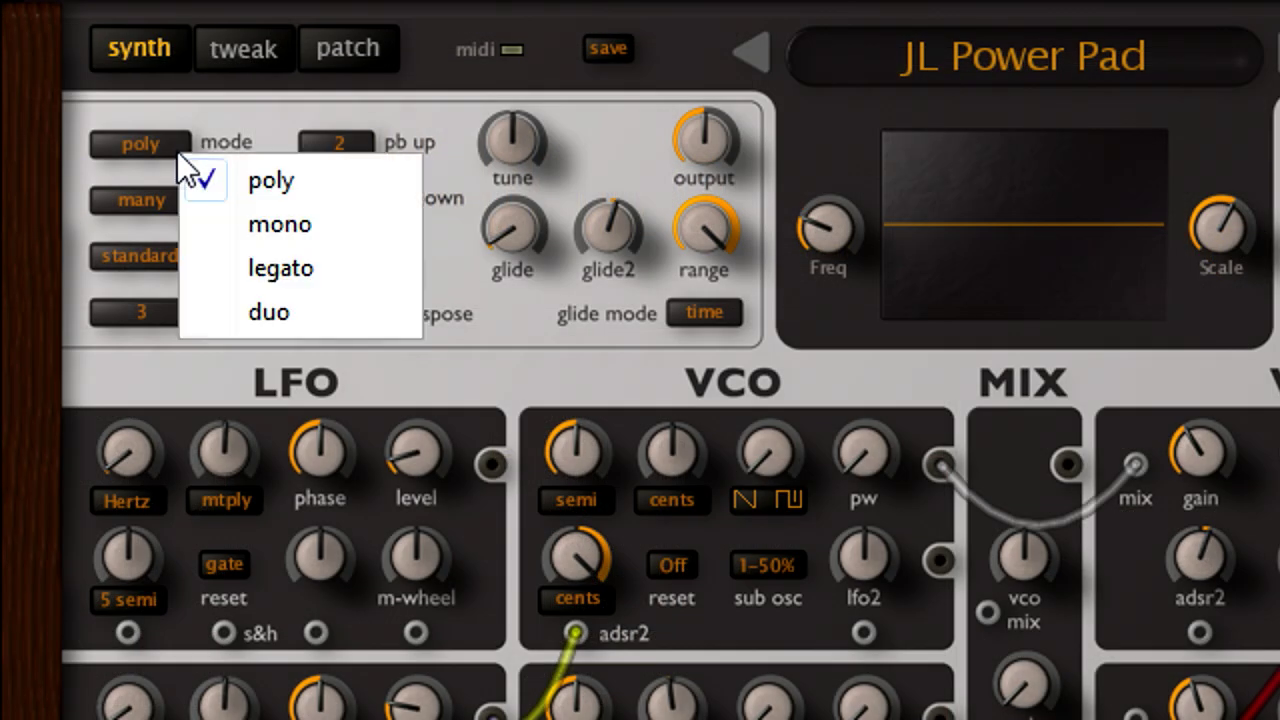
click(363, 189)
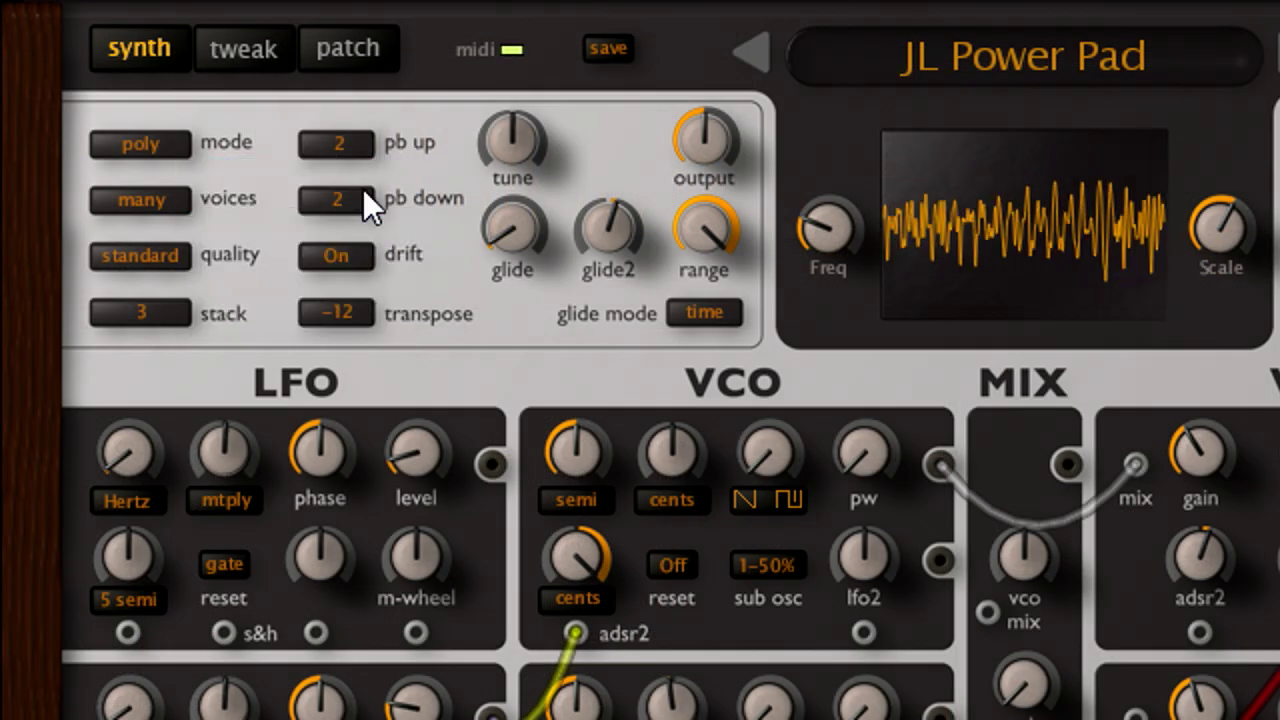
click(177, 327)
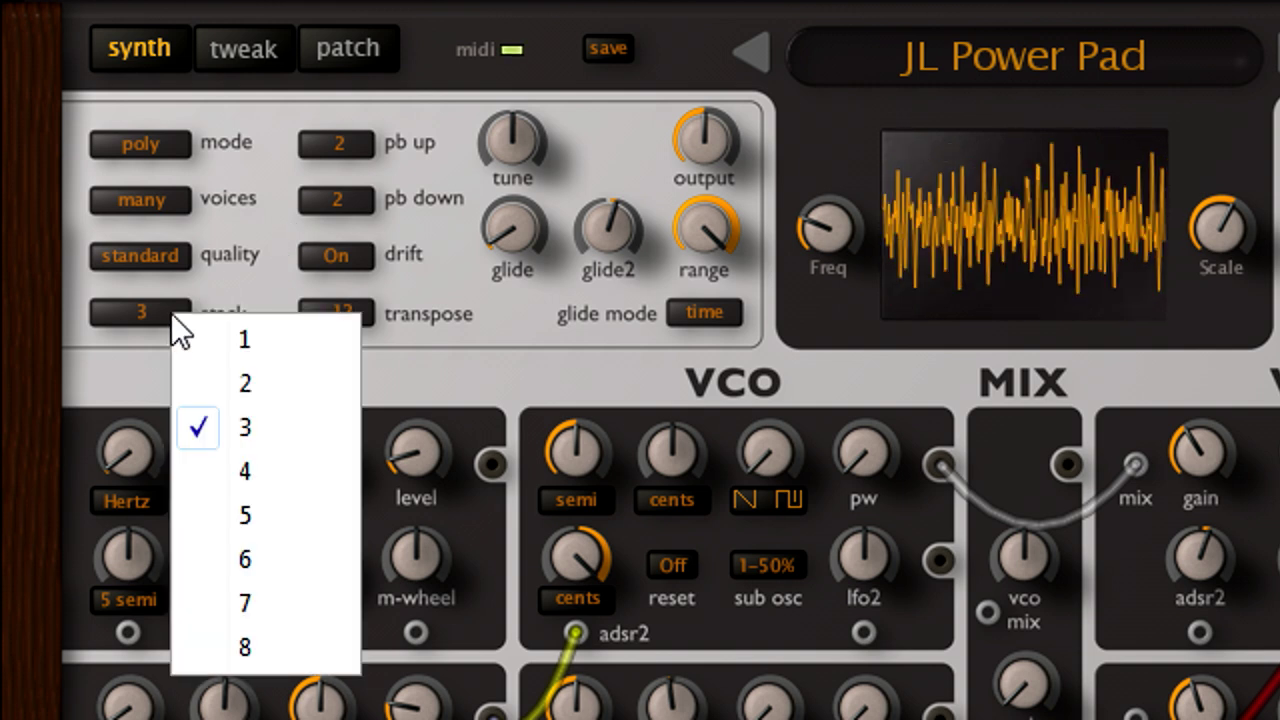
click(306, 444)
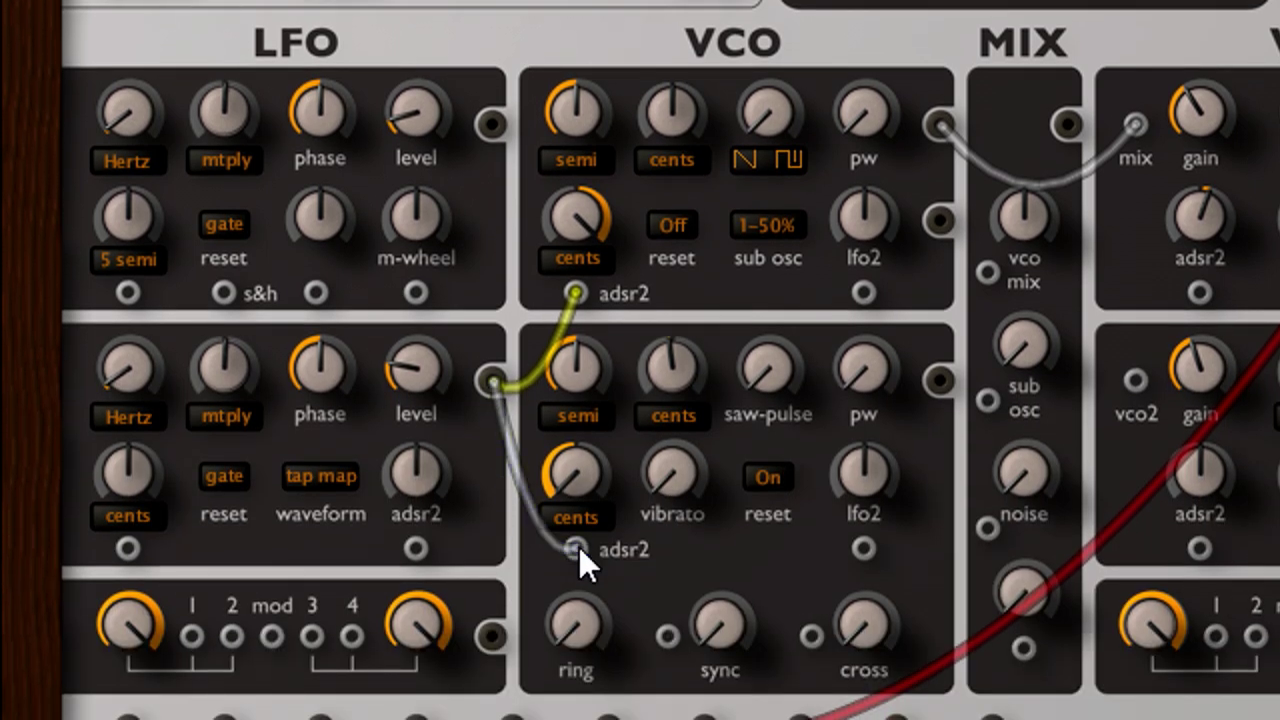
- Turn the LFO-to-VCO cable red and make patch cables thick and see-through
click(578, 556)
click(578, 556)
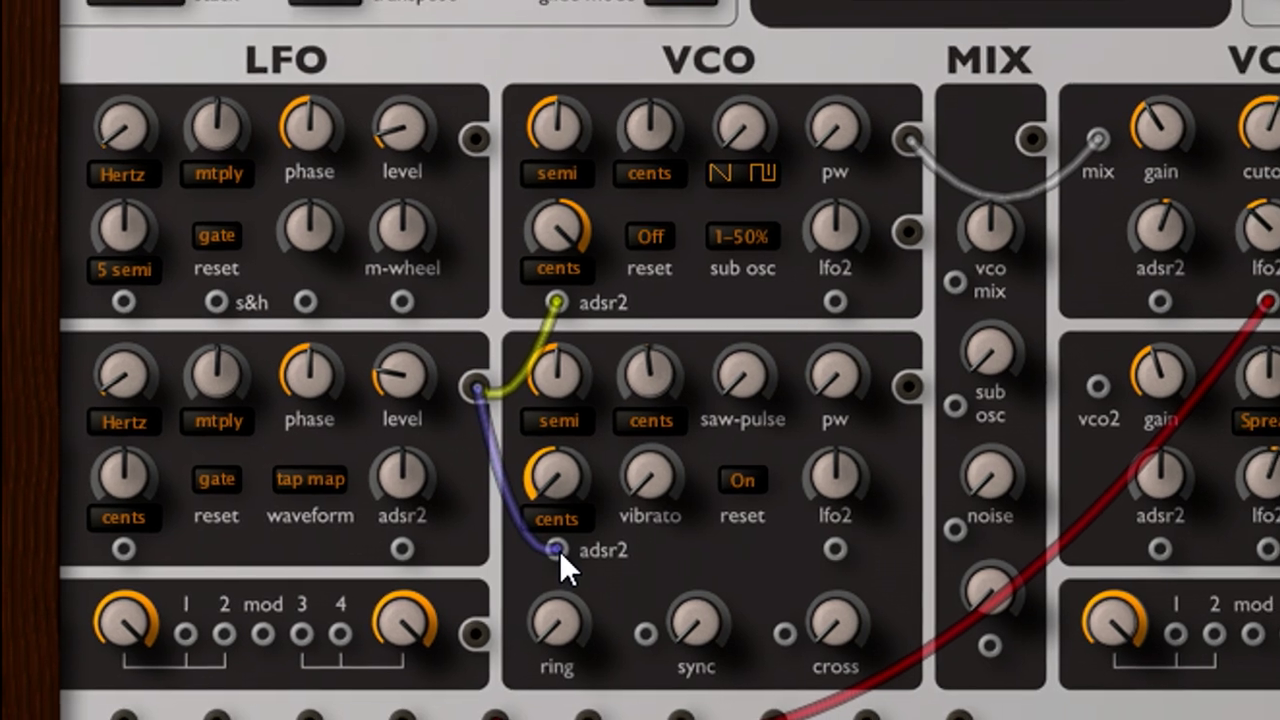
click(578, 556)
right_click(538, 550)
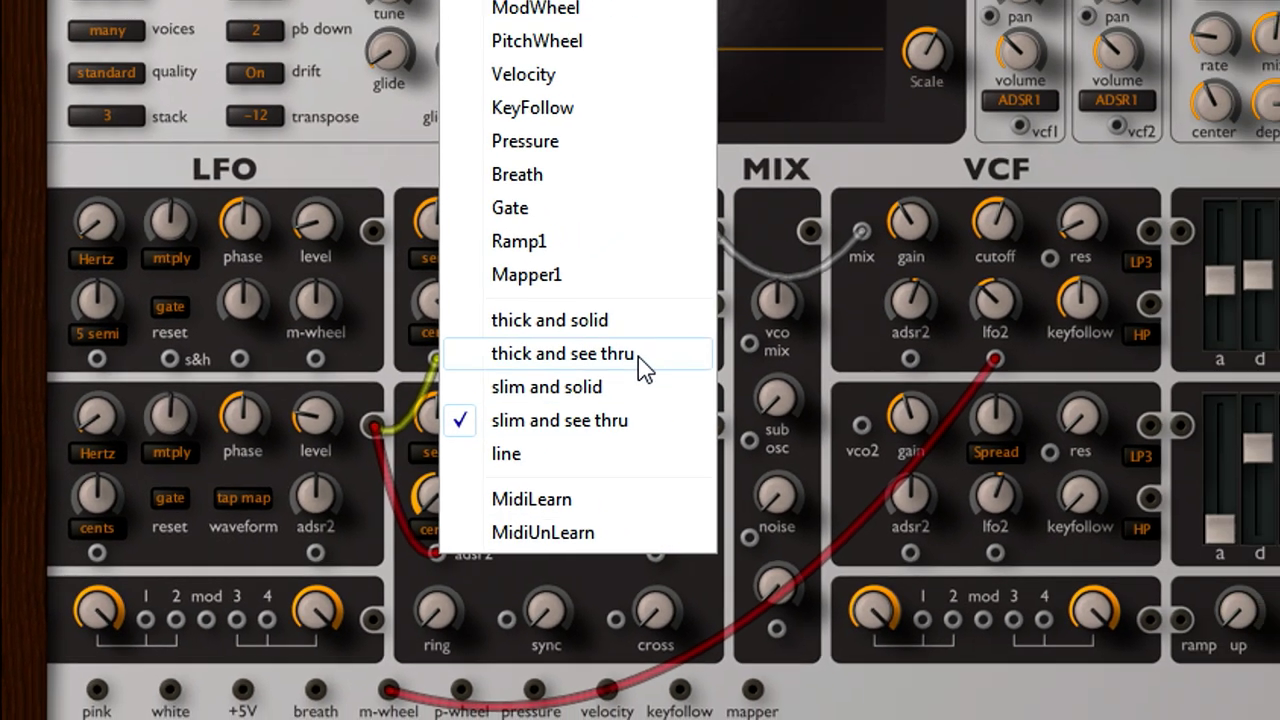
click(660, 344)
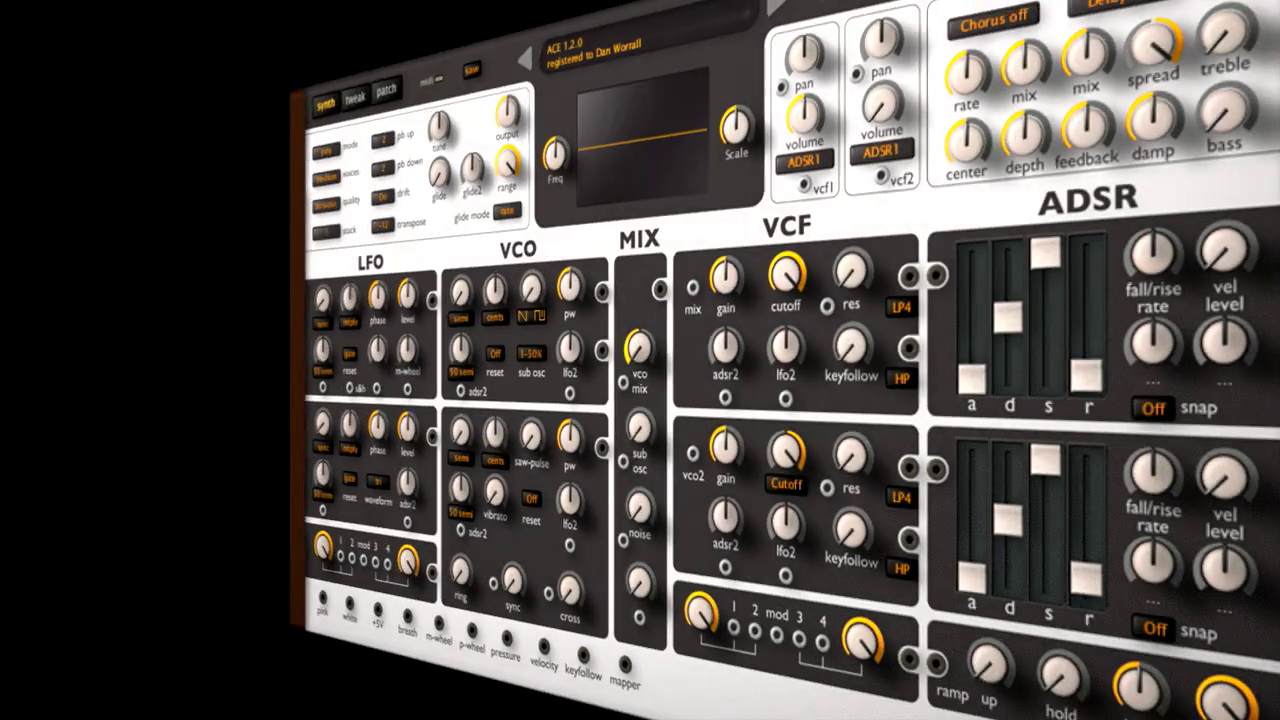
- Load the initialize preset and set the scope Freq to -4.40
click(598, 32)
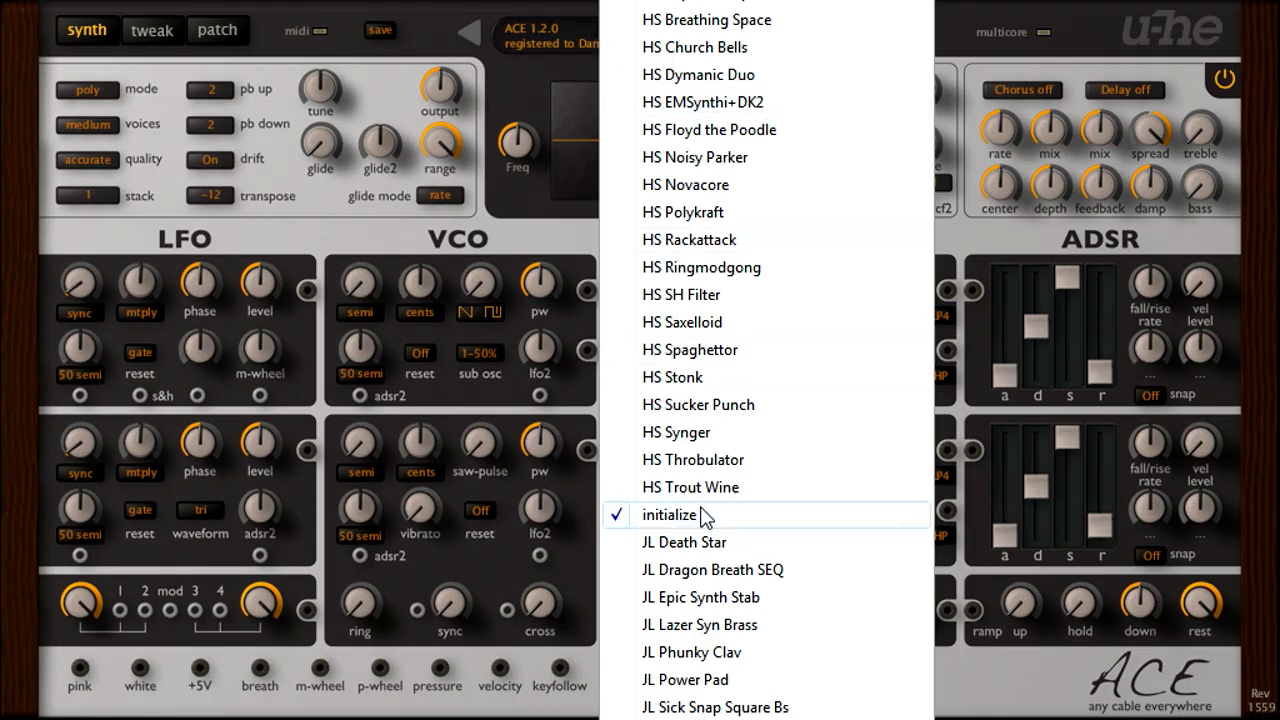
click(745, 518)
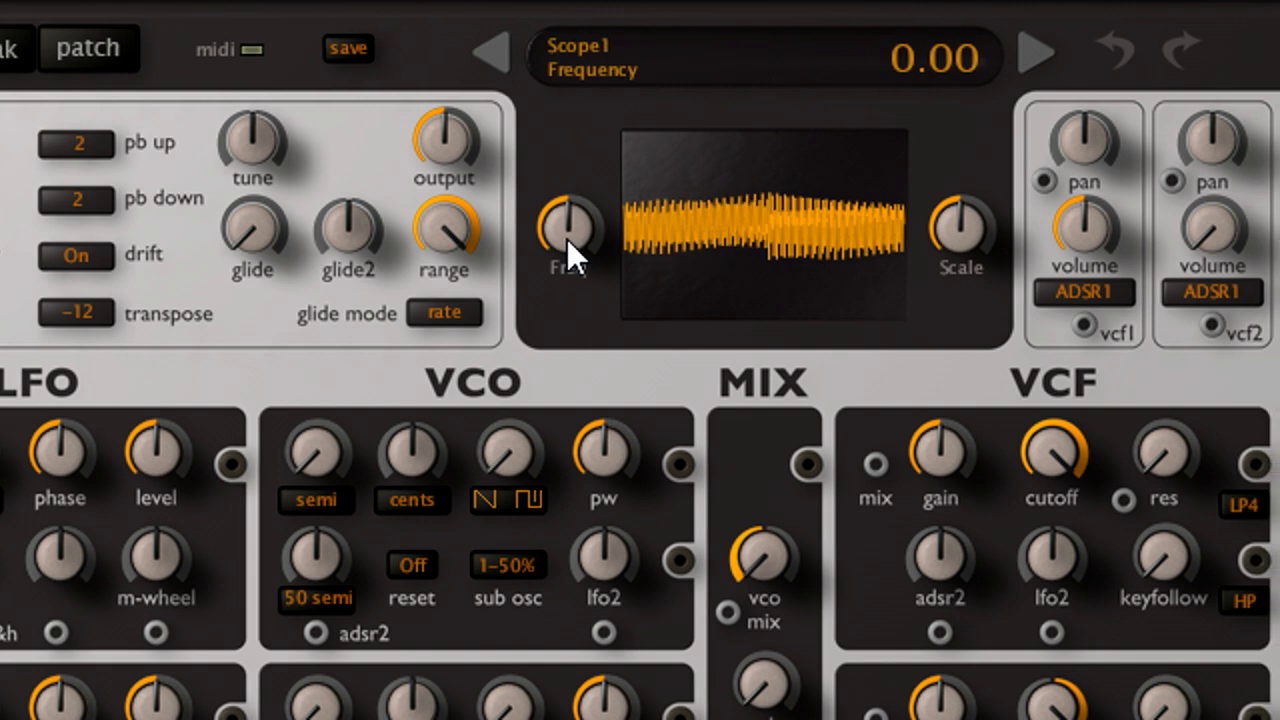
drag(621, 239, 570, 294)
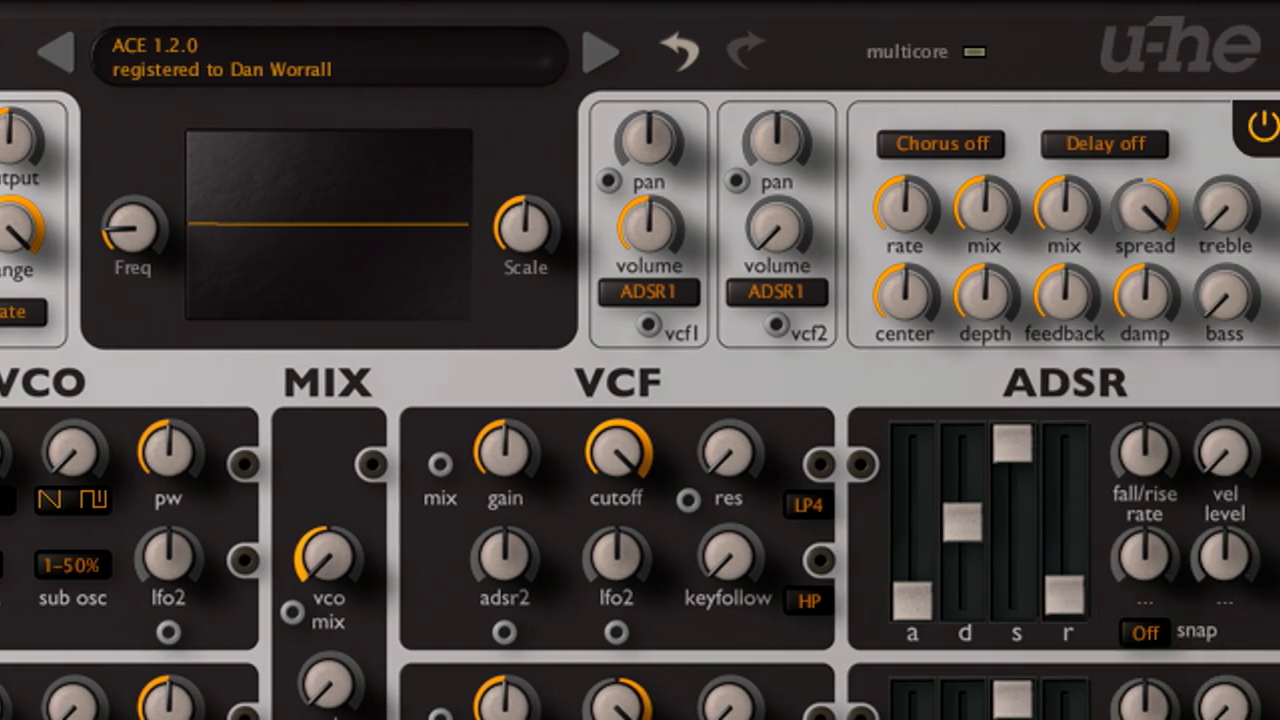
- Undo, lower vcf1 volume to 24.50, and set ADSR1 attack 37, sustain 46, release 49
key(ctrl+z)
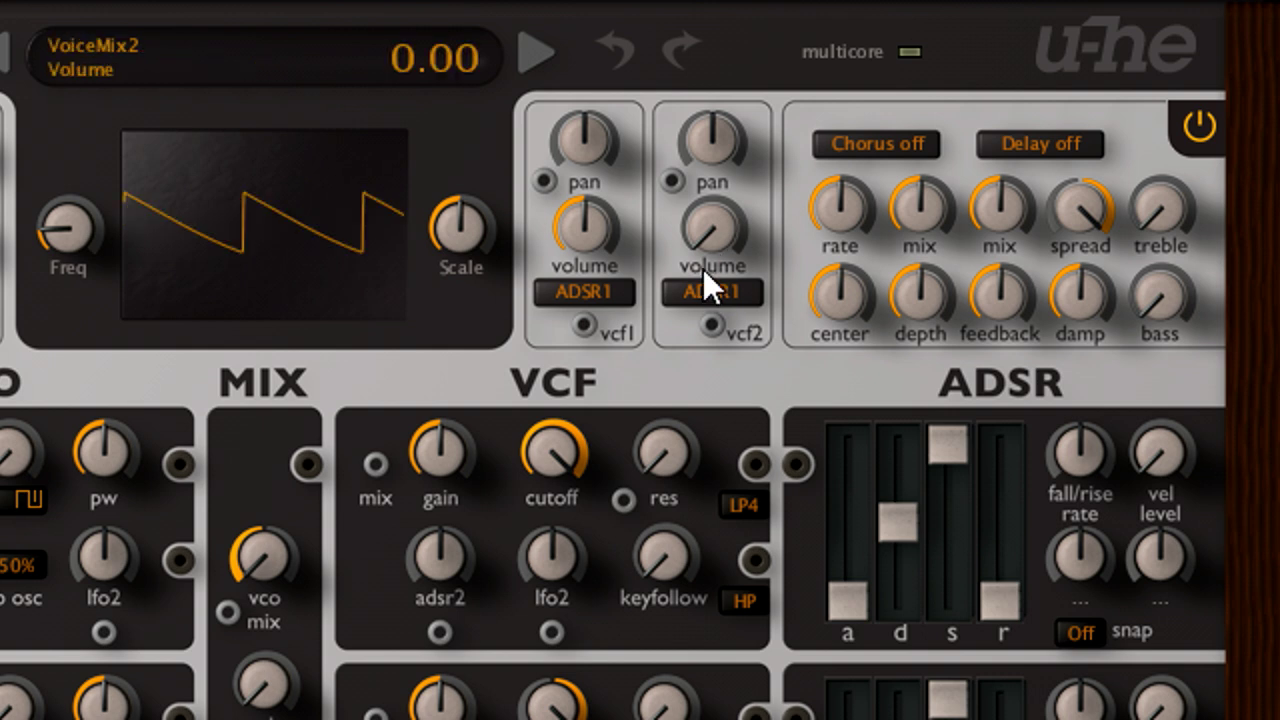
drag(593, 229, 591, 331)
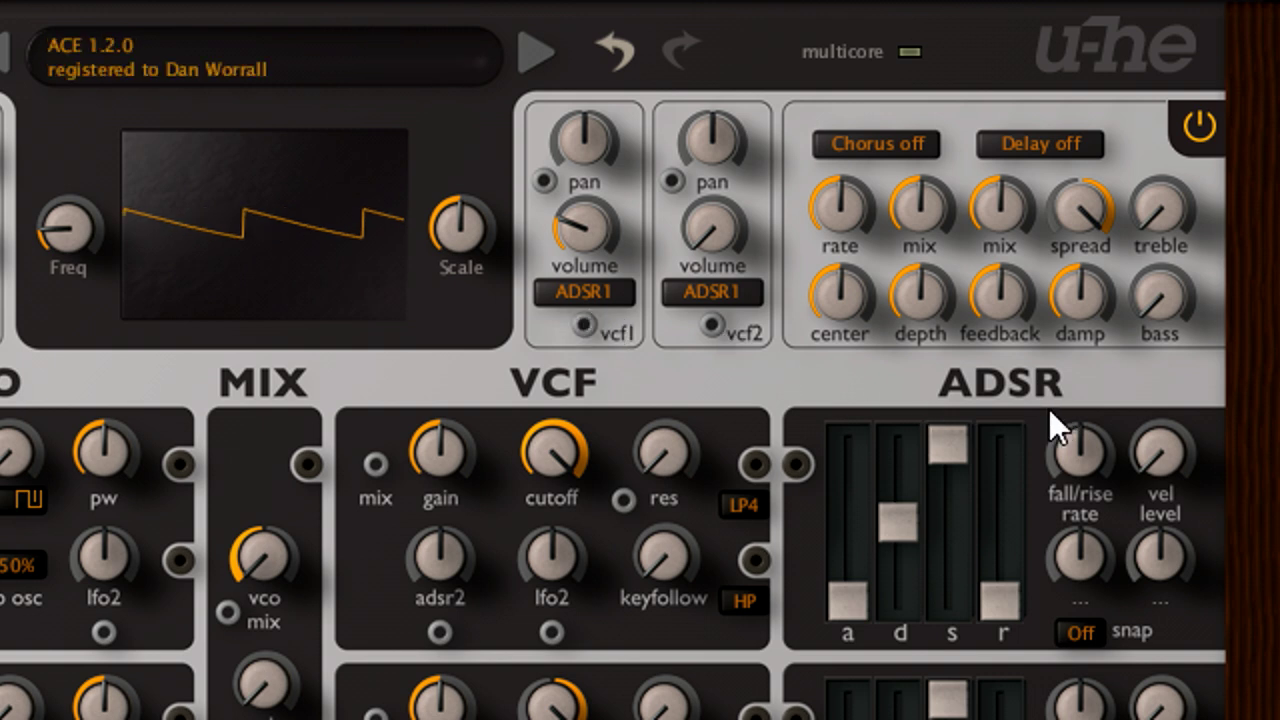
drag(856, 598, 853, 533)
drag(980, 600, 991, 496)
drag(950, 452, 953, 530)
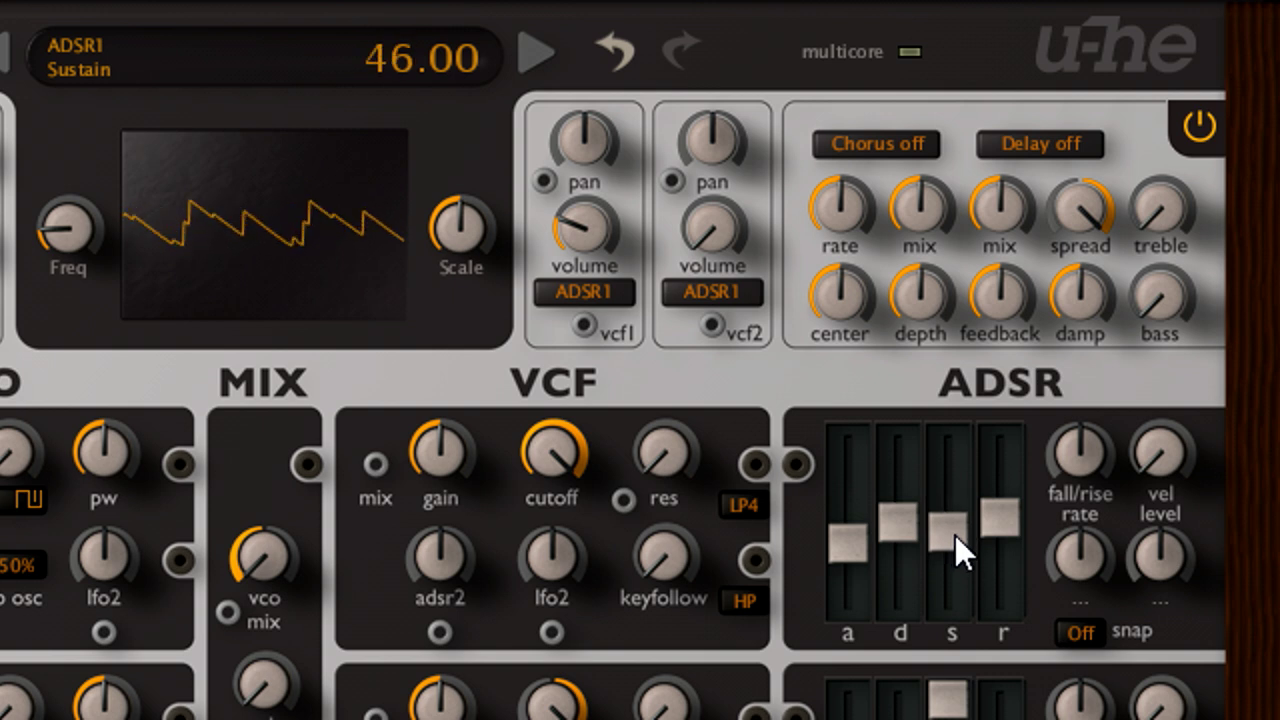
drag(1005, 525, 1007, 531)
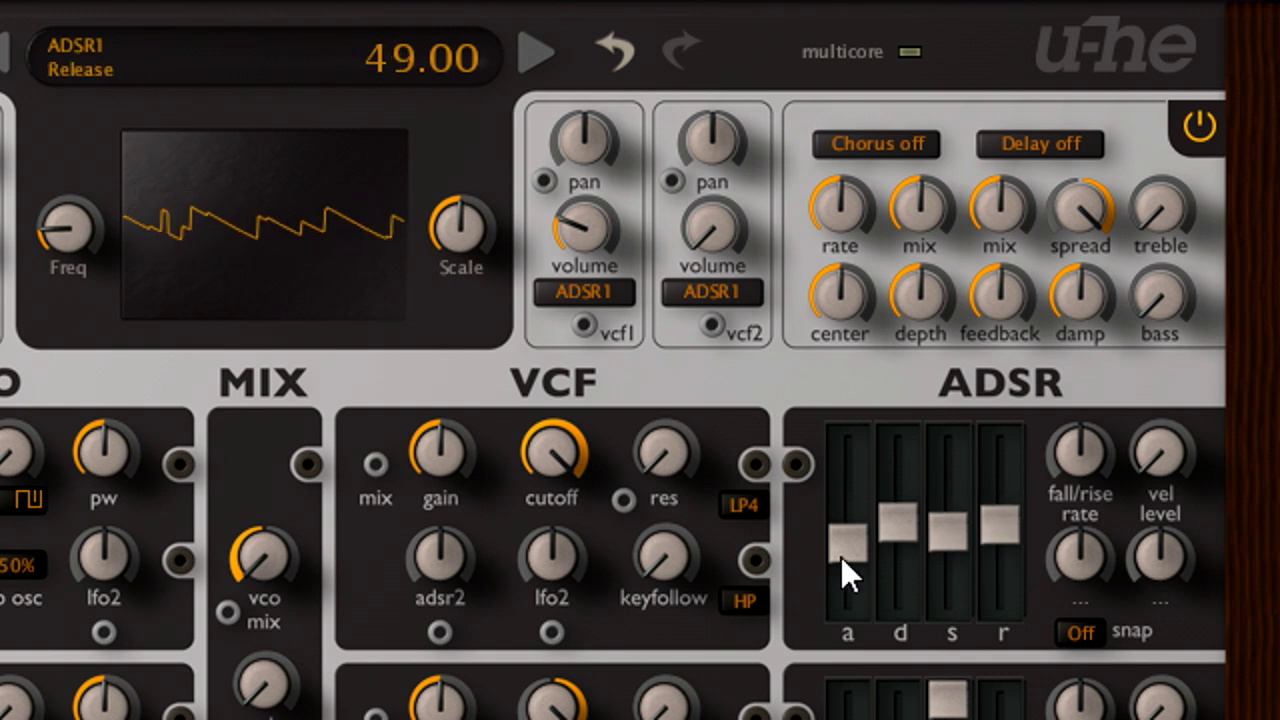
drag(843, 558, 852, 558)
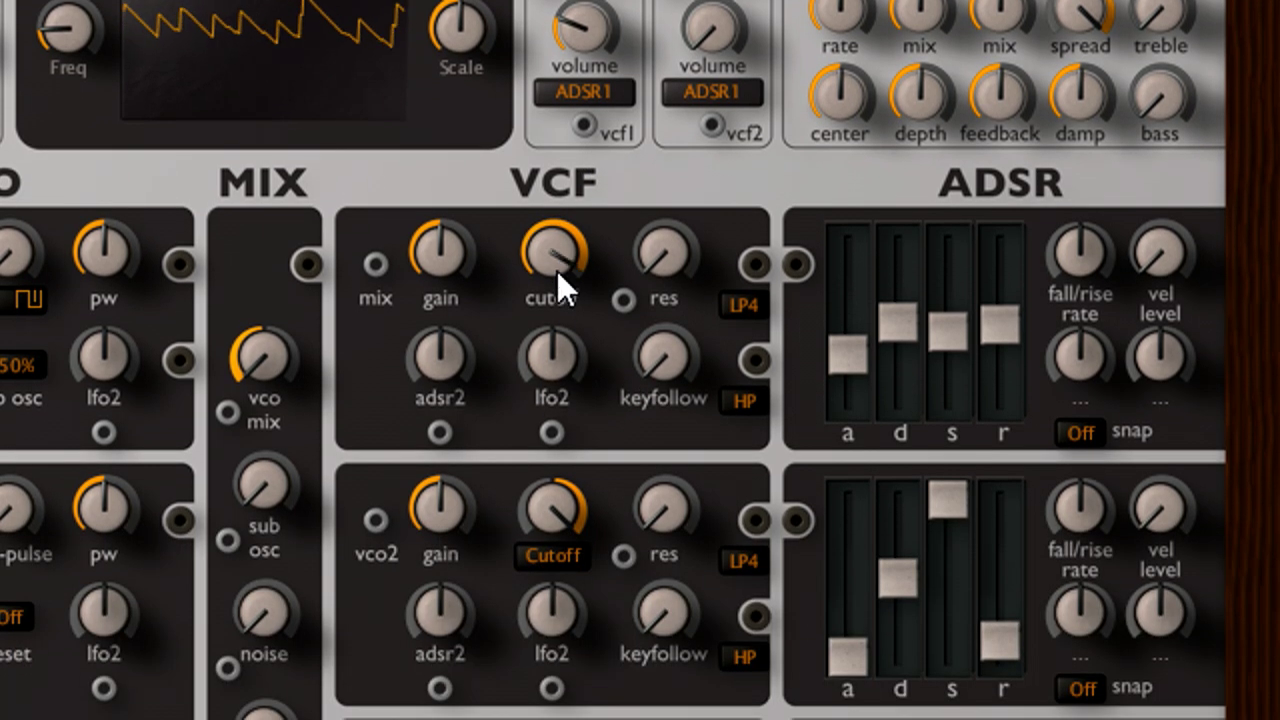
- Adjust the top filter's cutoff, change its low-pass slope and reduce its resonance
drag(557, 271, 551, 297)
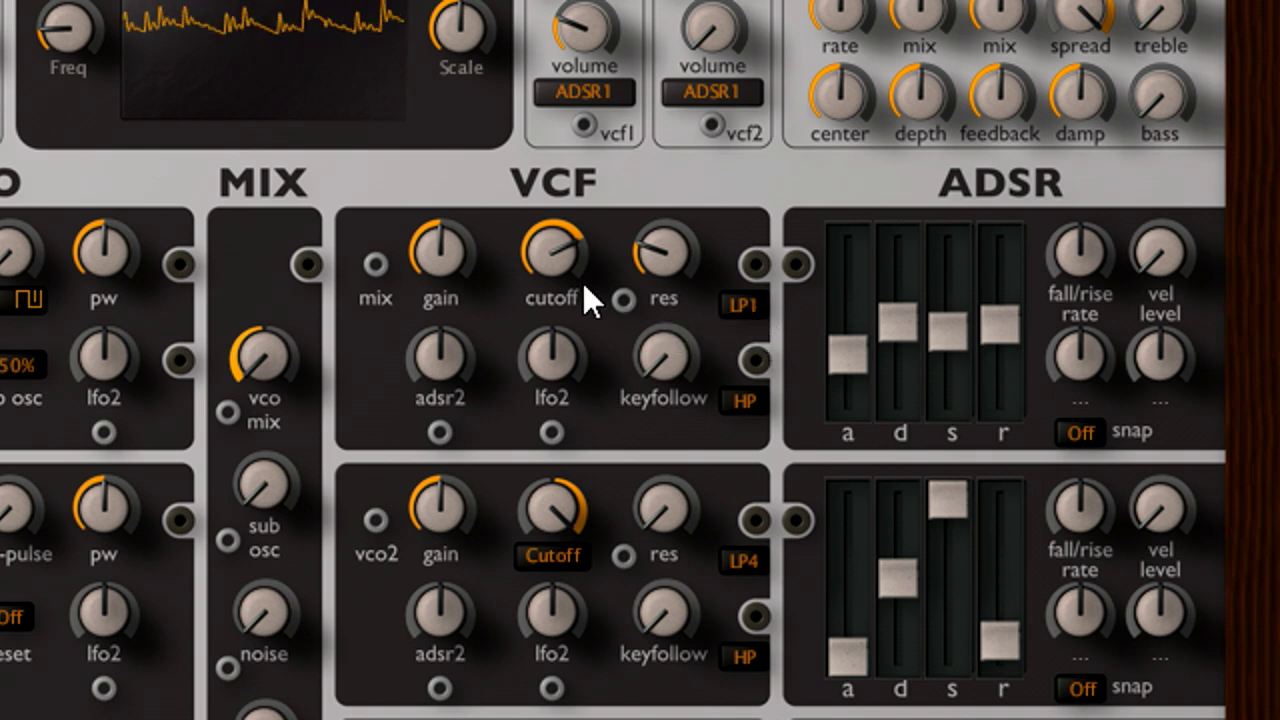
drag(569, 299, 569, 347)
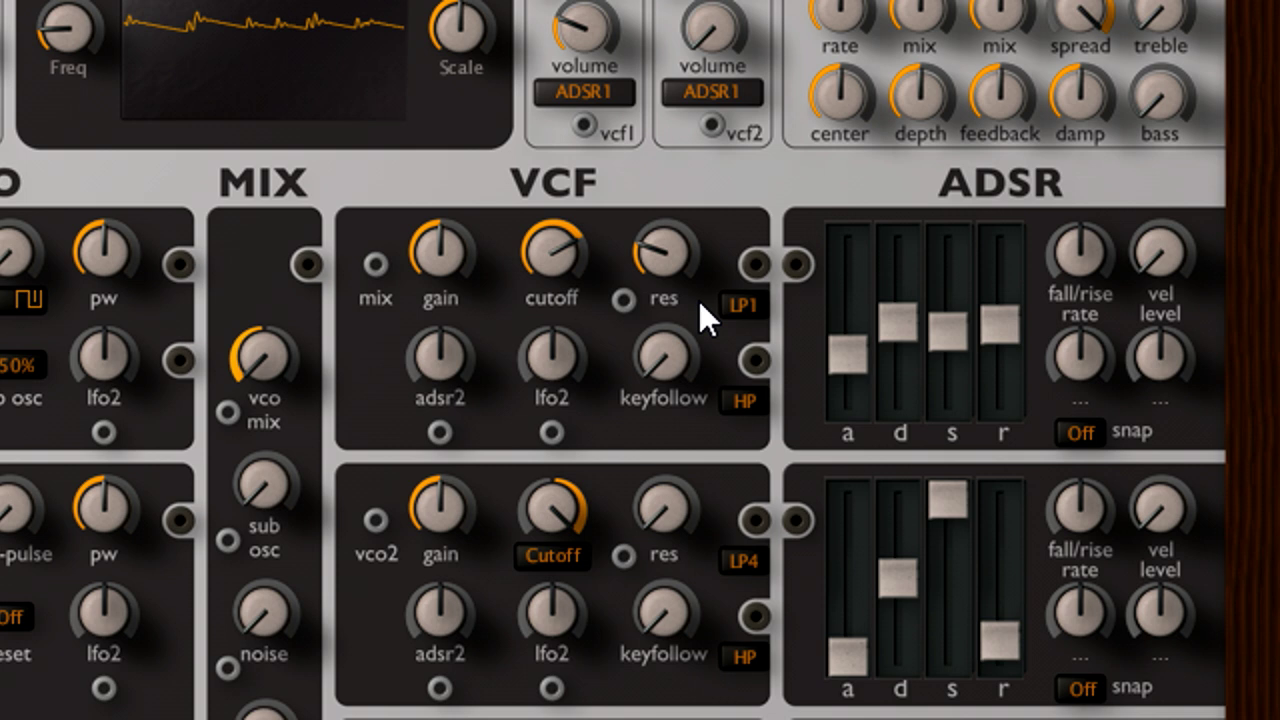
mouse_move(559, 291)
mouse_down()
mouse_move(559, 255)
mouse_move(573, 347)
mouse_move(571, 275)
mouse_up()
click(755, 315)
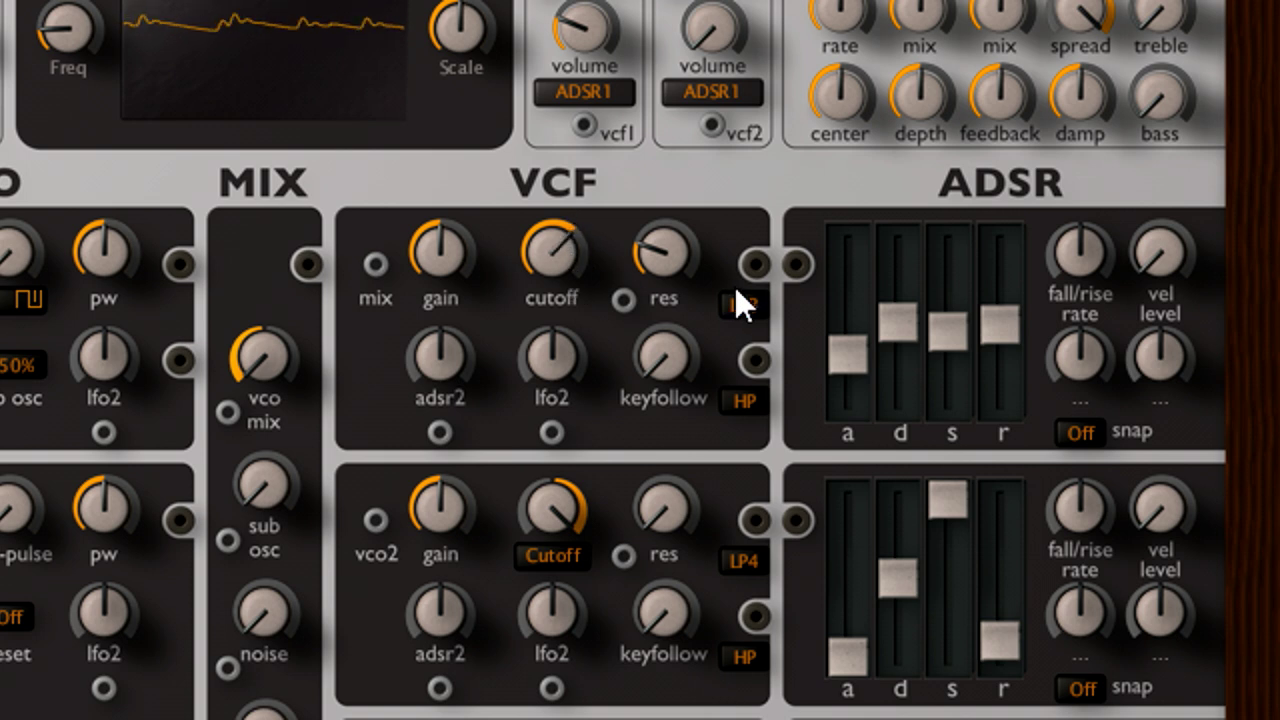
drag(657, 261, 661, 297)
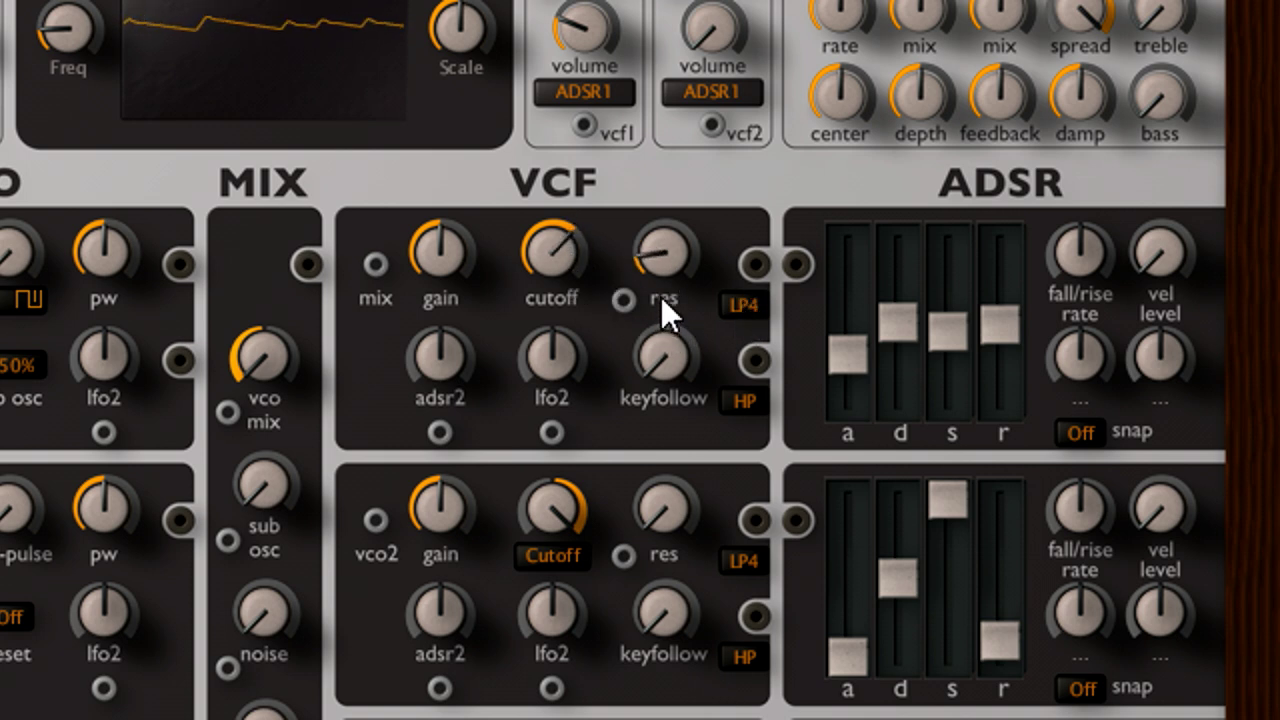
drag(553, 213, 553, 140)
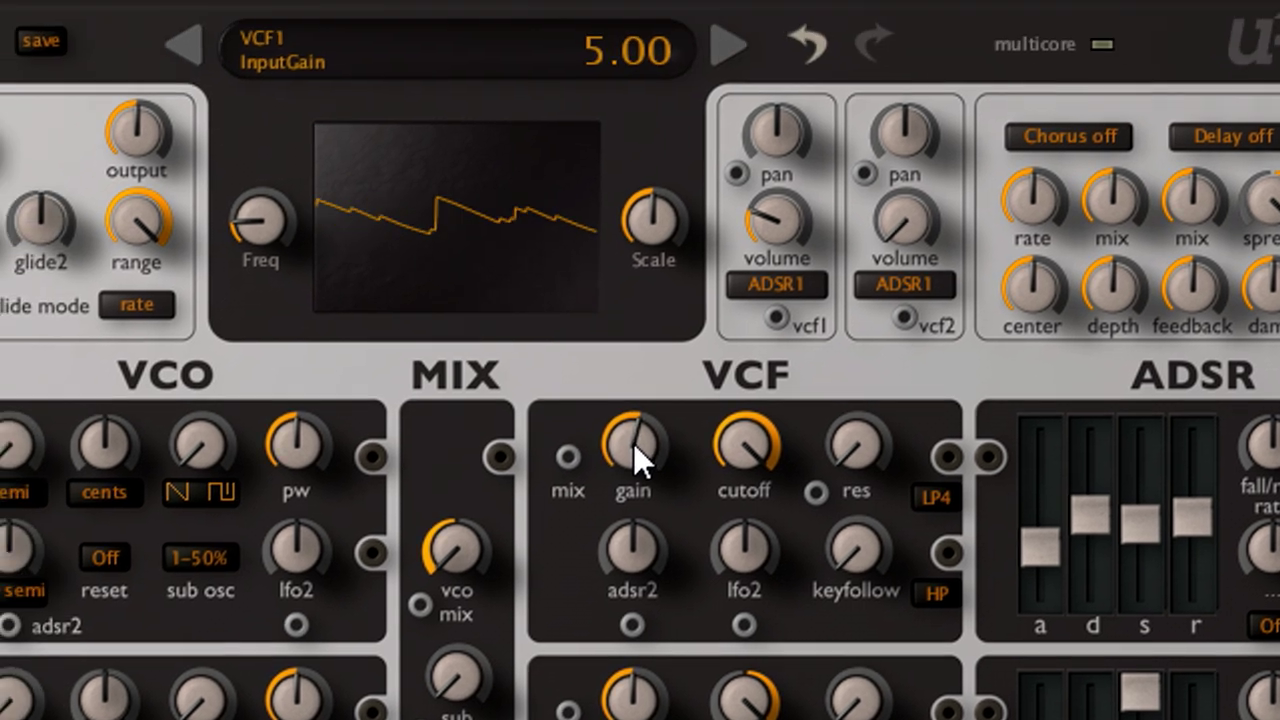
- Set the vcf1 input gain to 2.00 and the scope scale to 2.70
drag(633, 445, 648, 299)
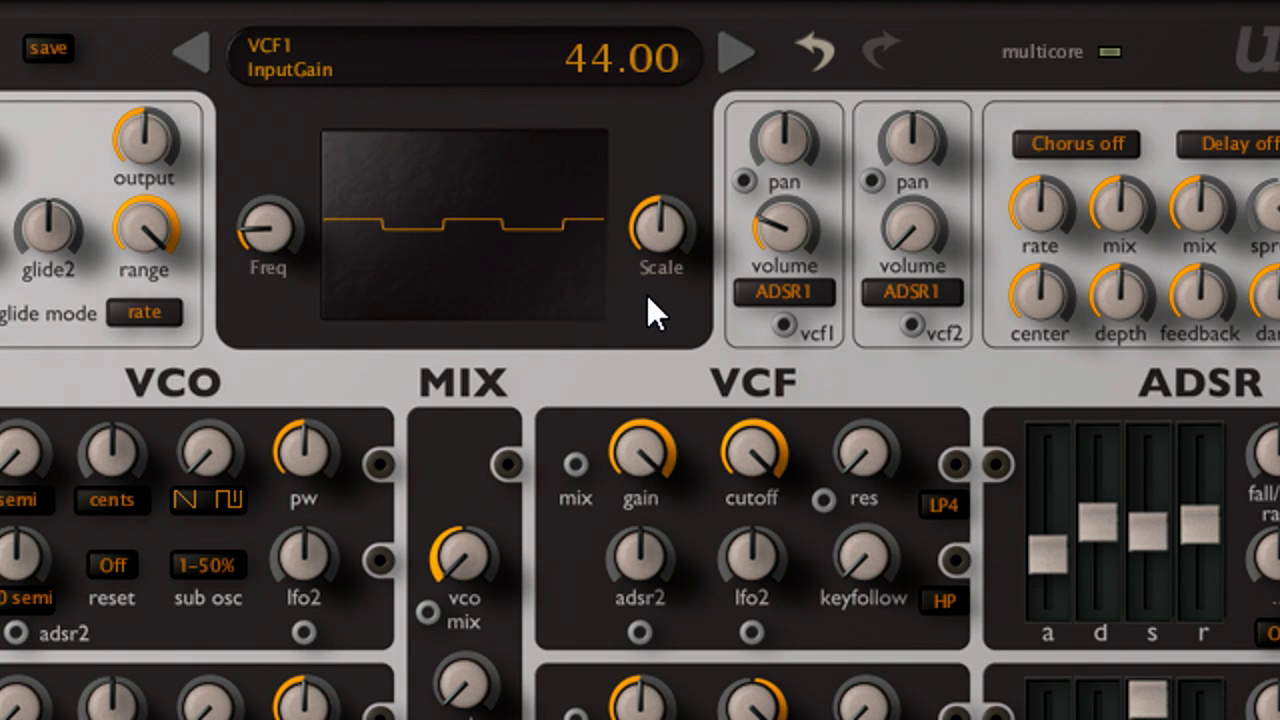
drag(669, 223, 672, 180)
drag(633, 439, 631, 628)
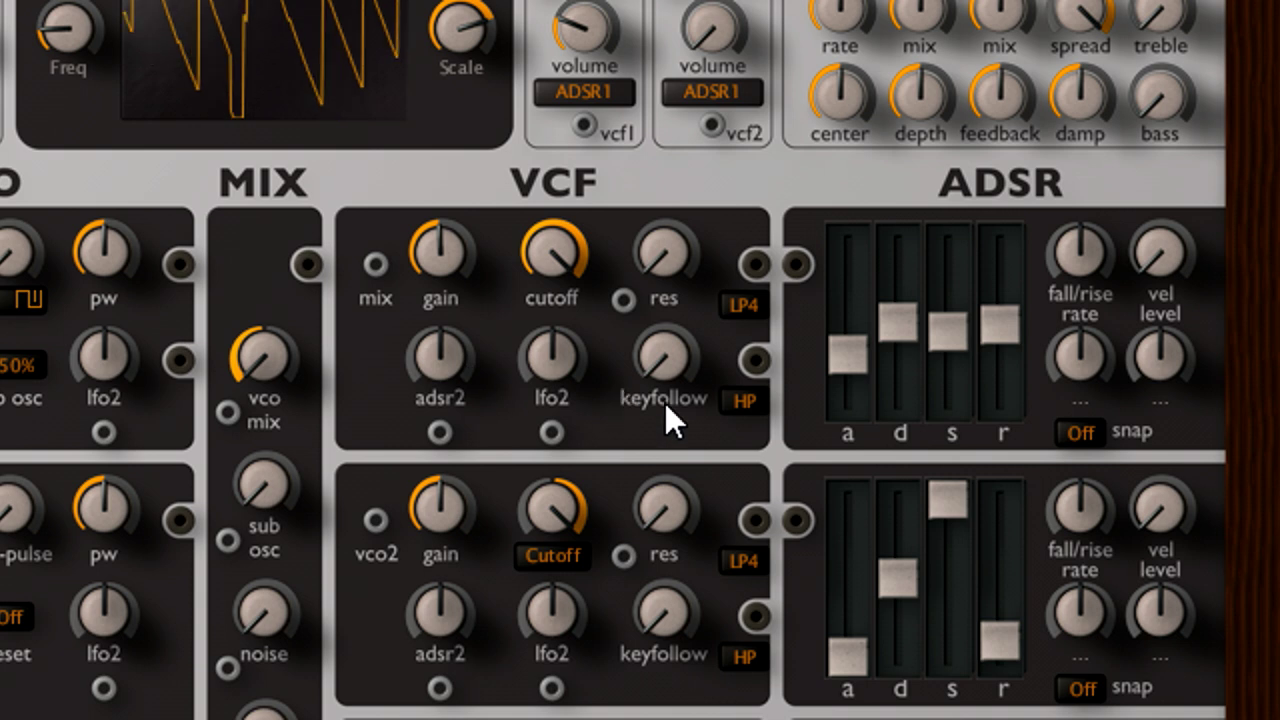
- Tune VCF1 keyfollow, cutoff and resonance, add LFO2 cutoff modulation, and set LFO2 tune to 12.00
drag(674, 363, 685, 117)
drag(553, 273, 537, 417)
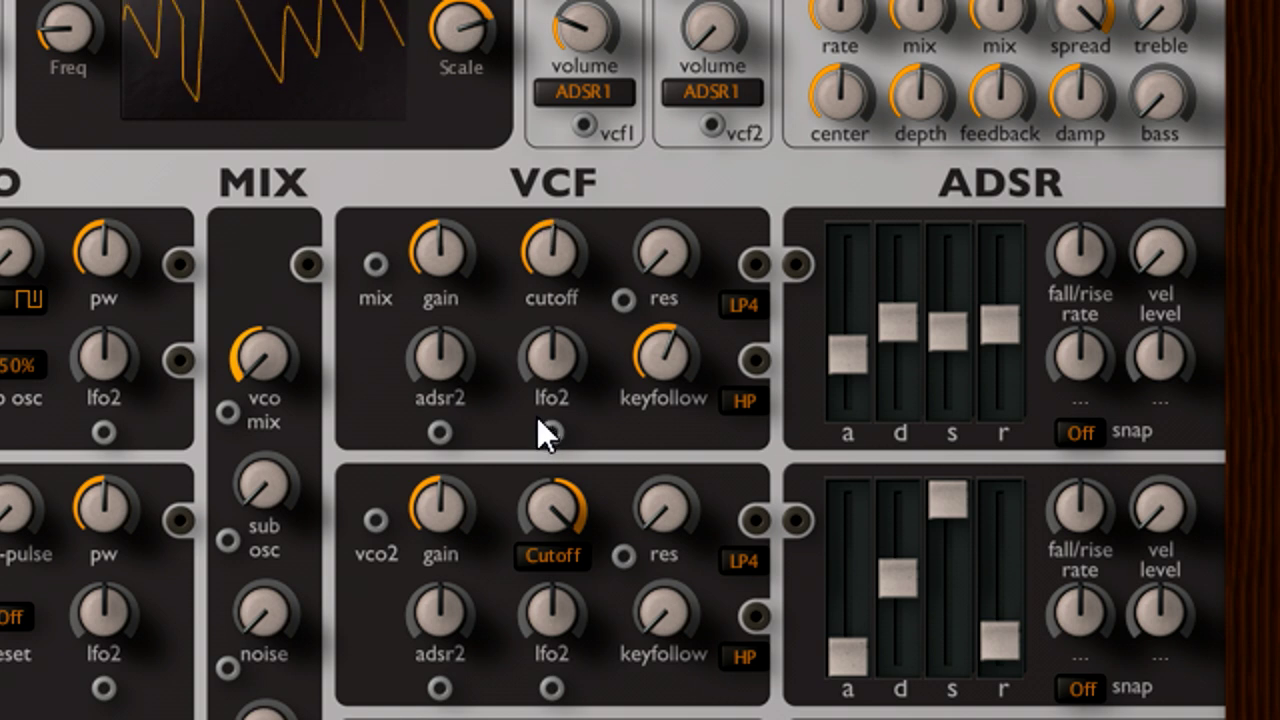
drag(665, 363, 660, 245)
drag(577, 271, 555, 289)
drag(657, 347, 659, 289)
drag(675, 233, 673, 213)
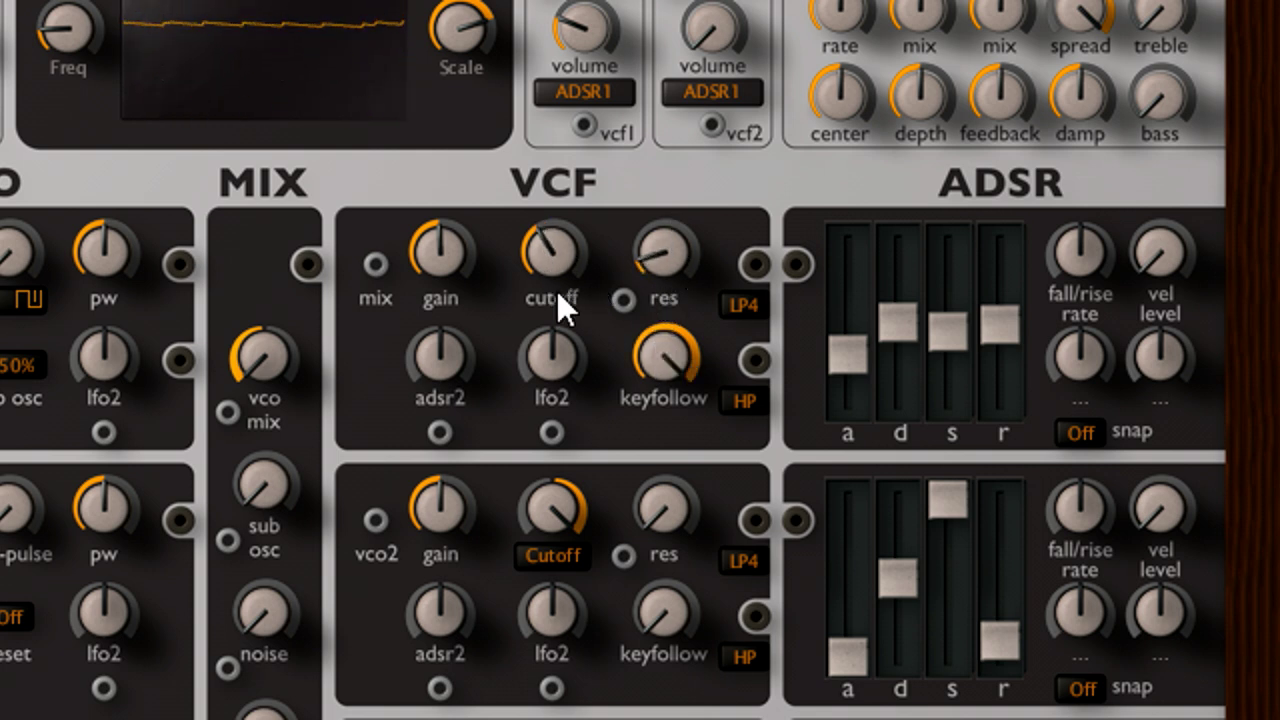
drag(669, 369, 555, 437)
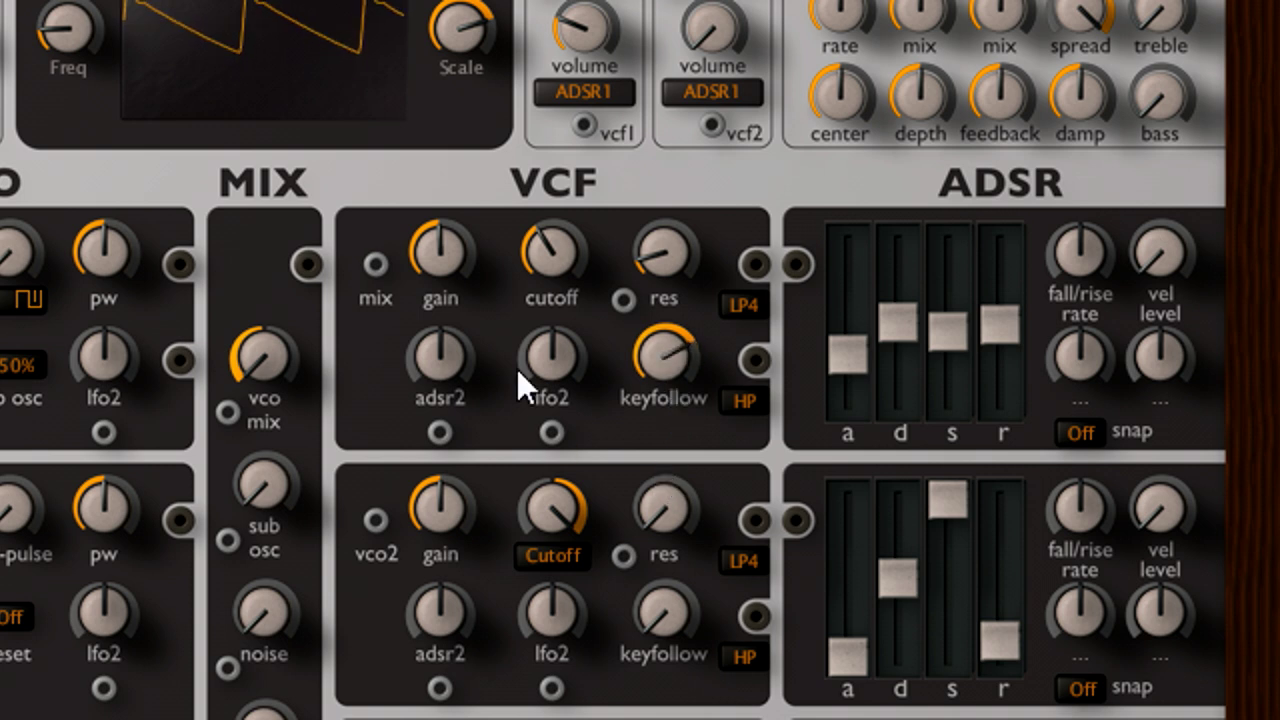
drag(571, 337, 569, 243)
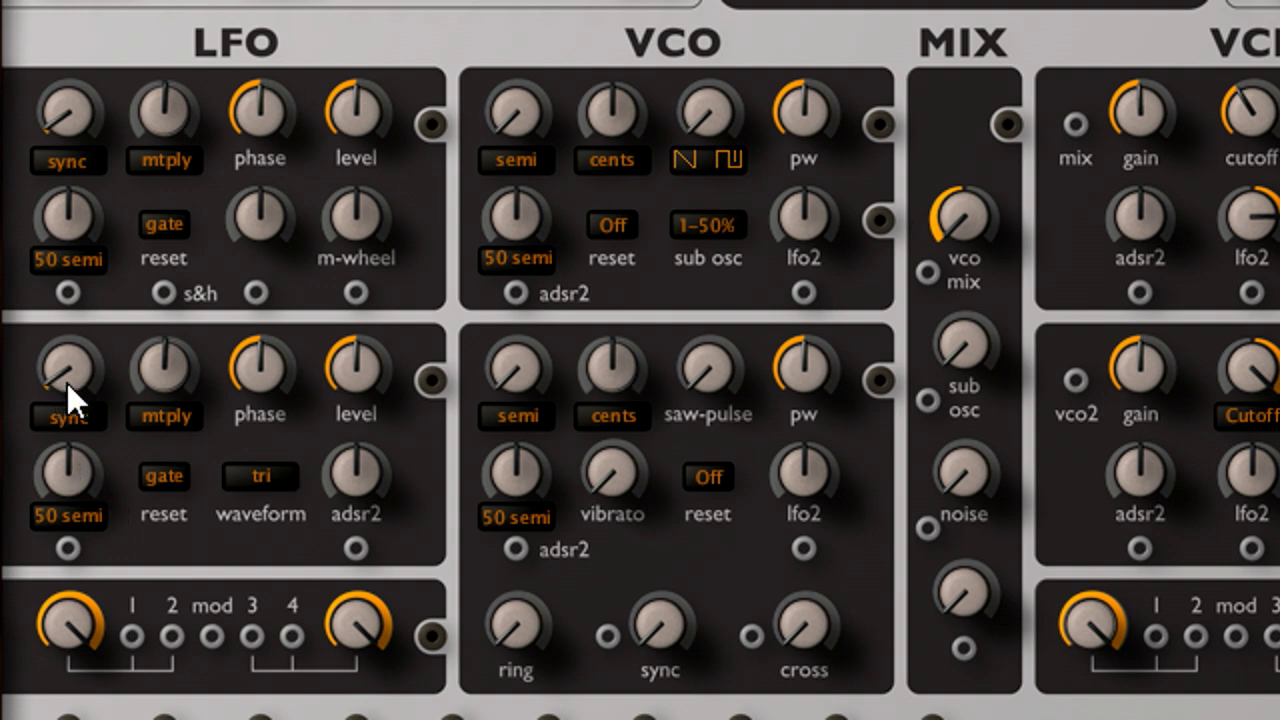
drag(67, 383, 75, 291)
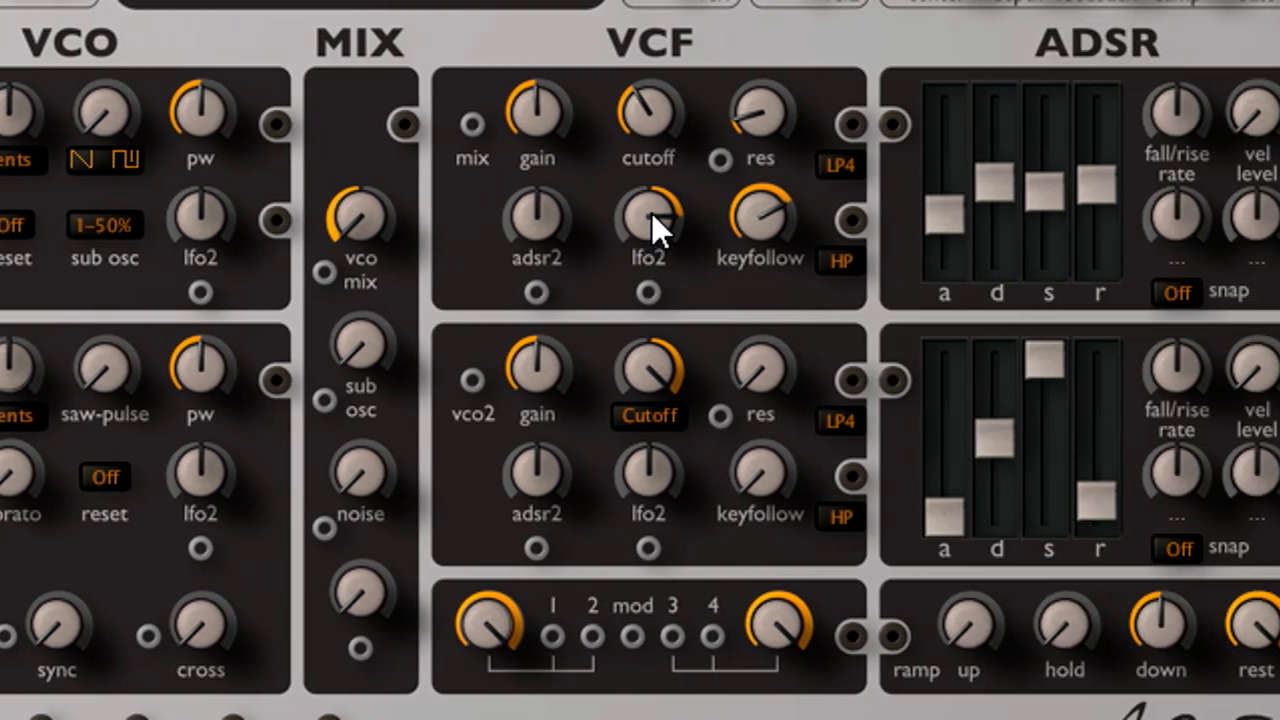
- Invert VCF1's LFO2 modulation, add envelope 2 modulation, lengthen its attack and zero its sustain
drag(651, 212, 589, 395)
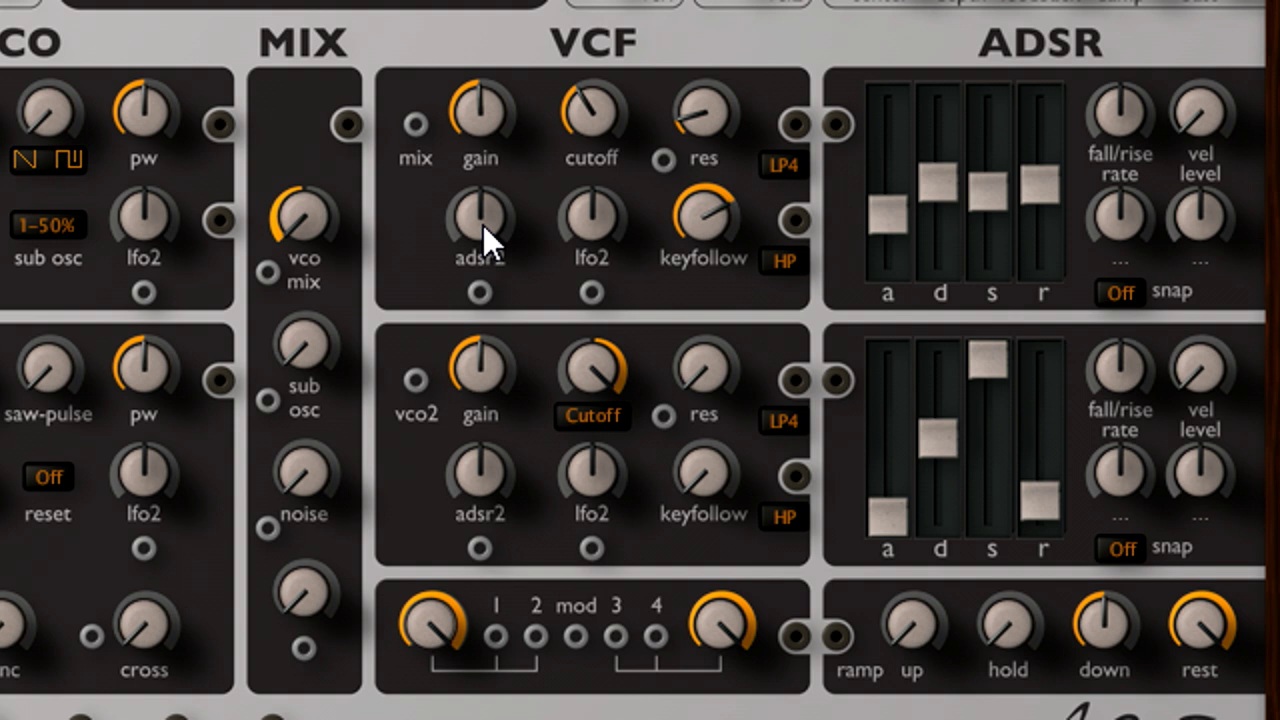
drag(483, 191, 479, 129)
drag(893, 513, 903, 399)
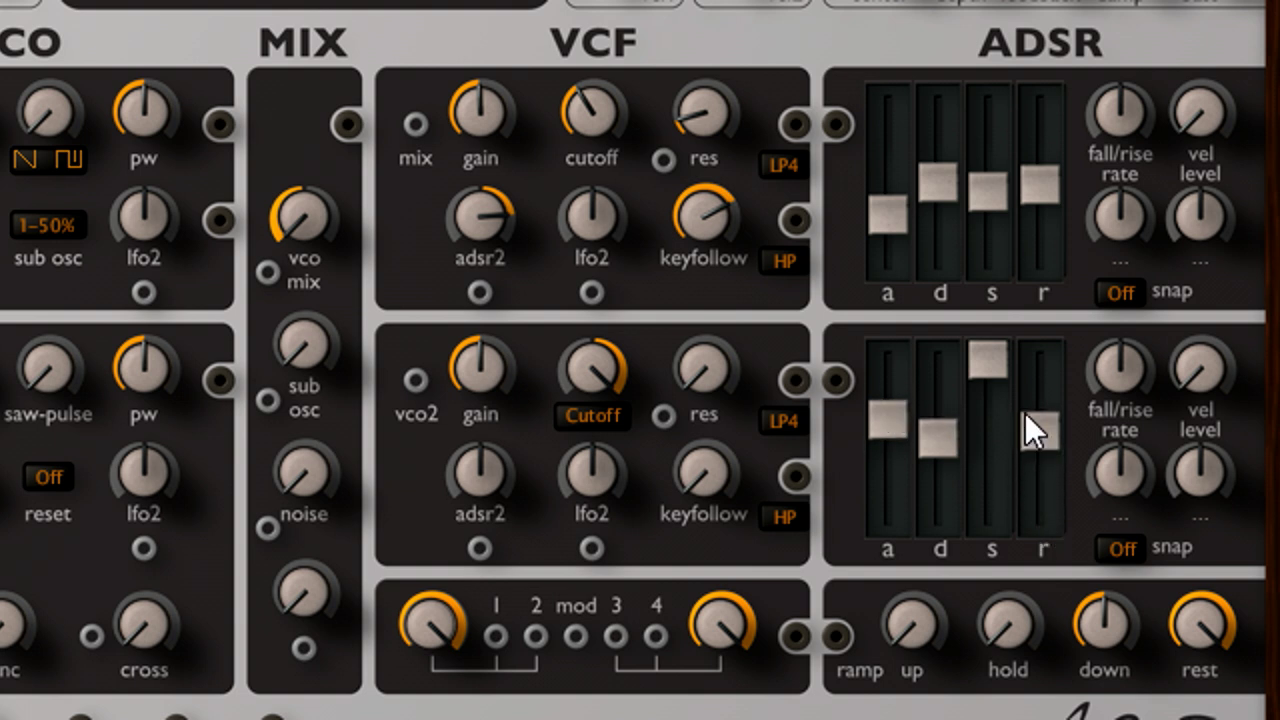
drag(983, 447, 987, 567)
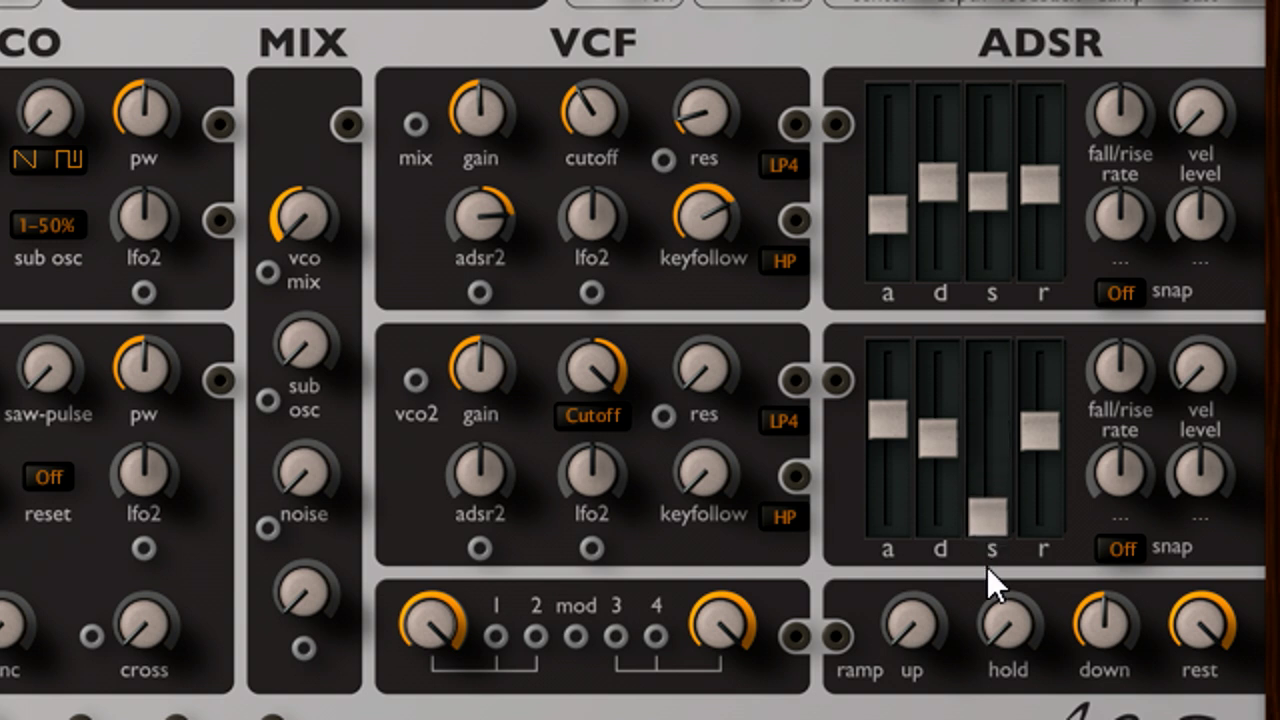
- Trim the first filter's cutoff and key tracking, and make envelope 2 velocity-sensitive
drag(587, 150, 587, 162)
drag(700, 250, 702, 282)
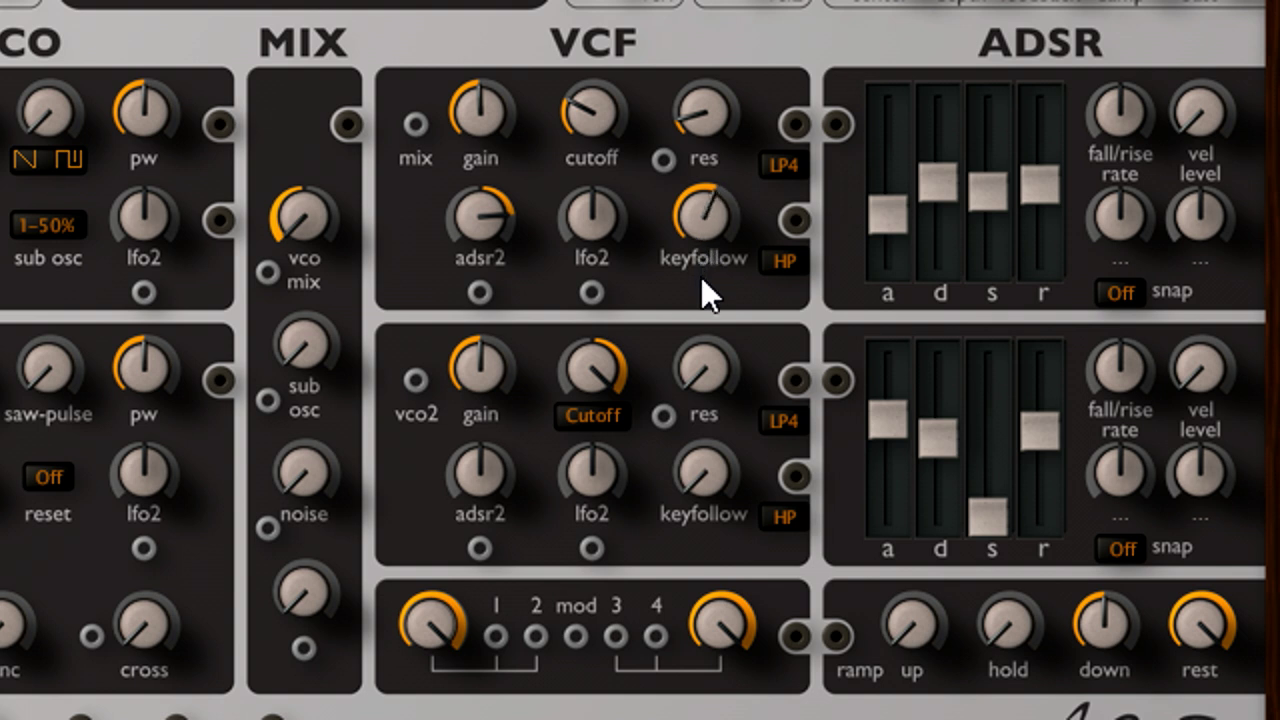
drag(1199, 333, 1187, 55)
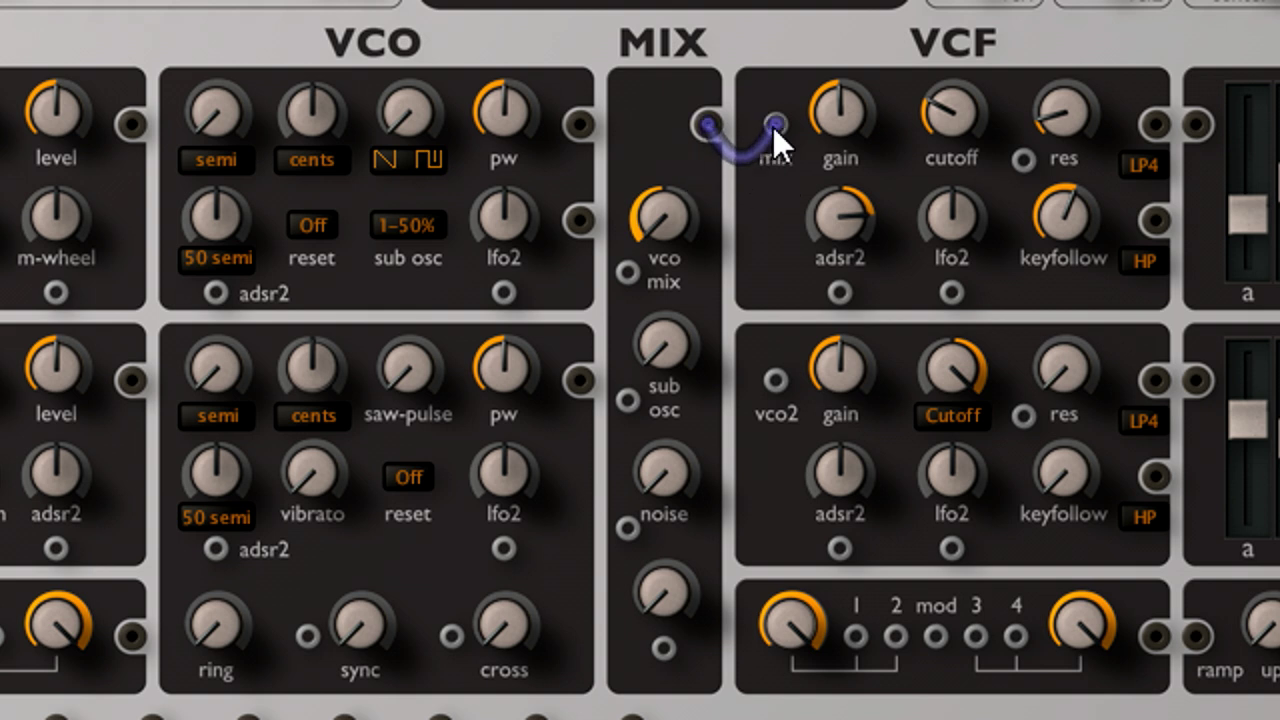
- Remove the MIX-to-VCF1 mix cable, lower VCO1's semitone and raise its cents slightly
drag(778, 130, 755, 177)
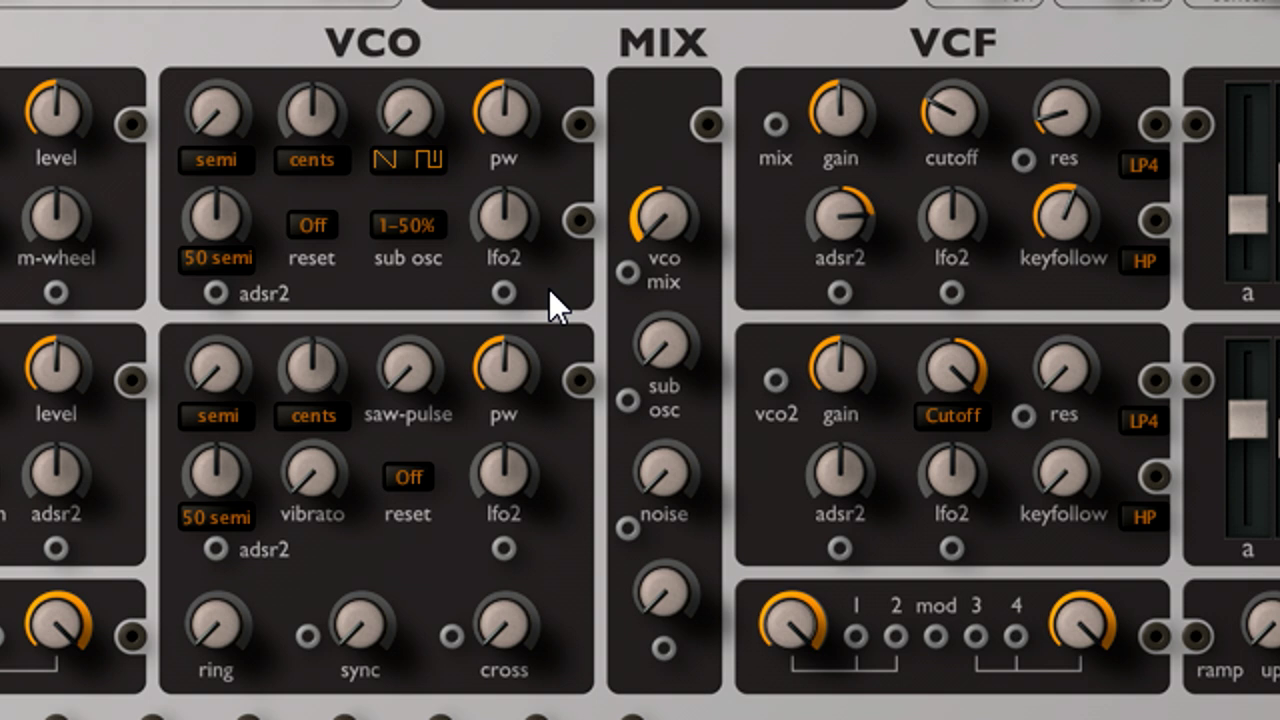
mouse_move(207, 57)
mouse_down()
mouse_move(211, 40)
mouse_move(211, 75)
mouse_up()
drag(310, 135, 311, 157)
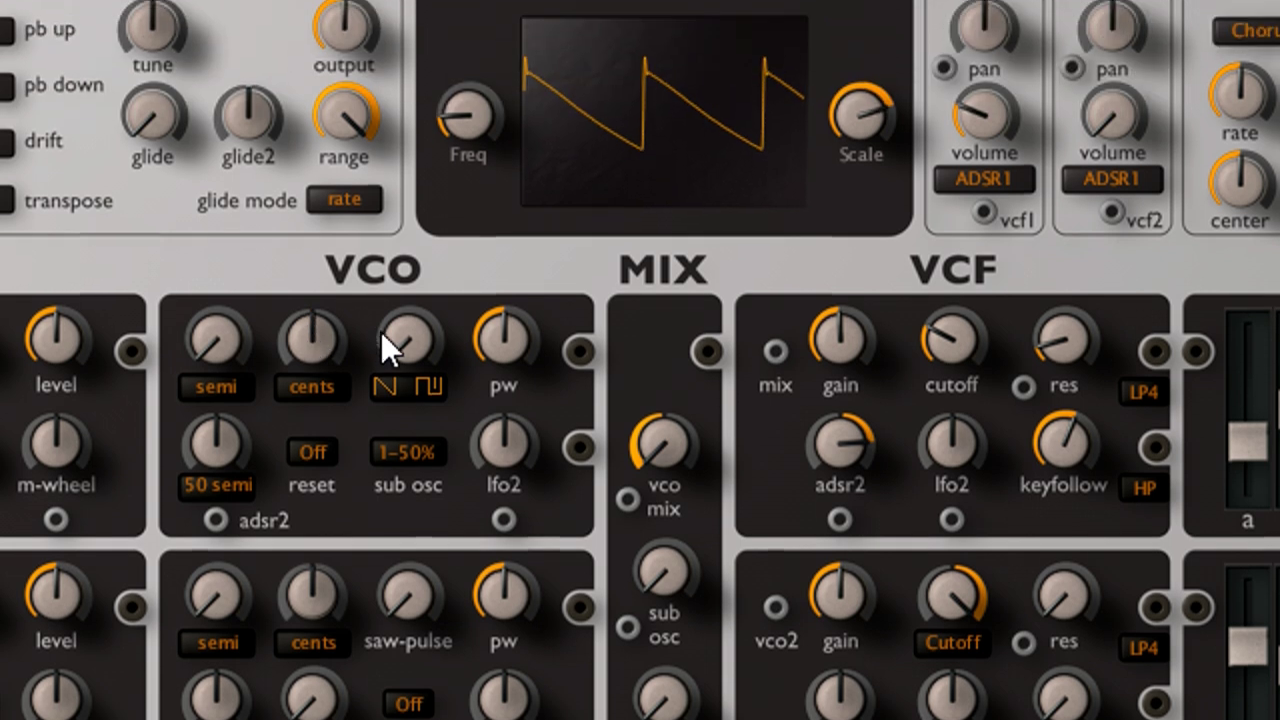
- Set the VCO1 waveform to 100 (pulse) and reset its pulse width to 50
drag(381, 332, 400, 0)
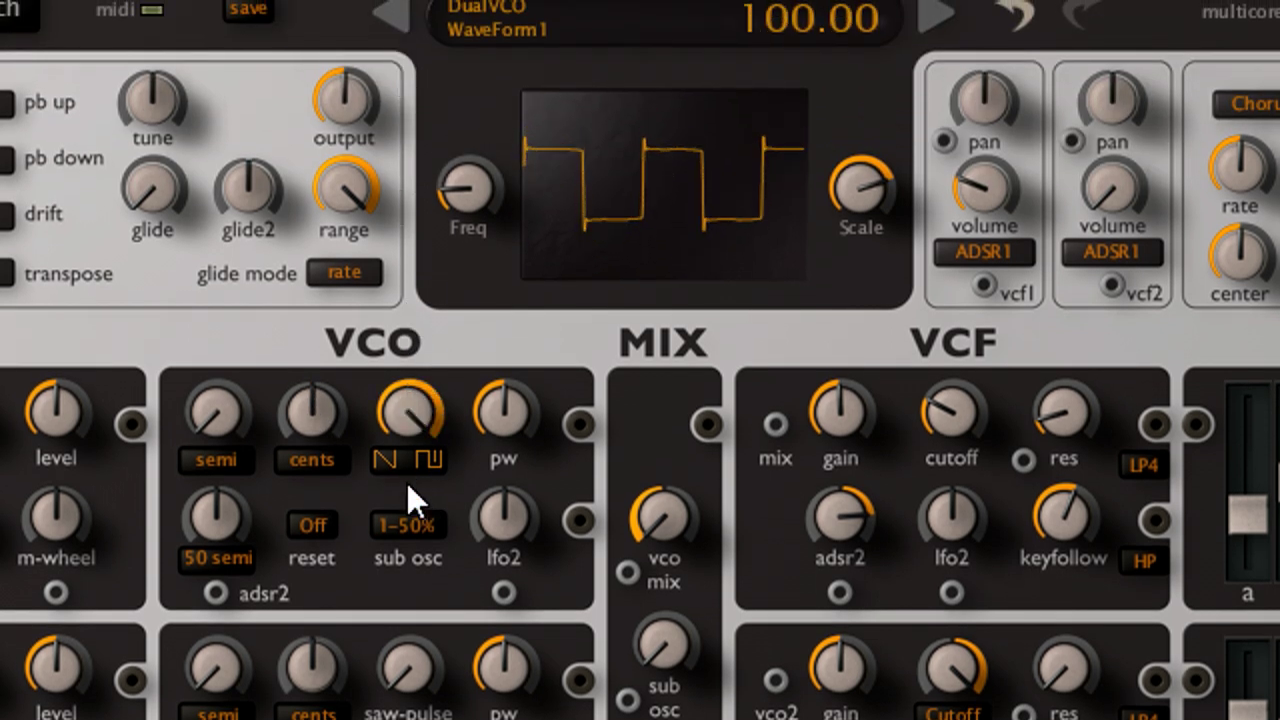
drag(500, 408, 491, 301)
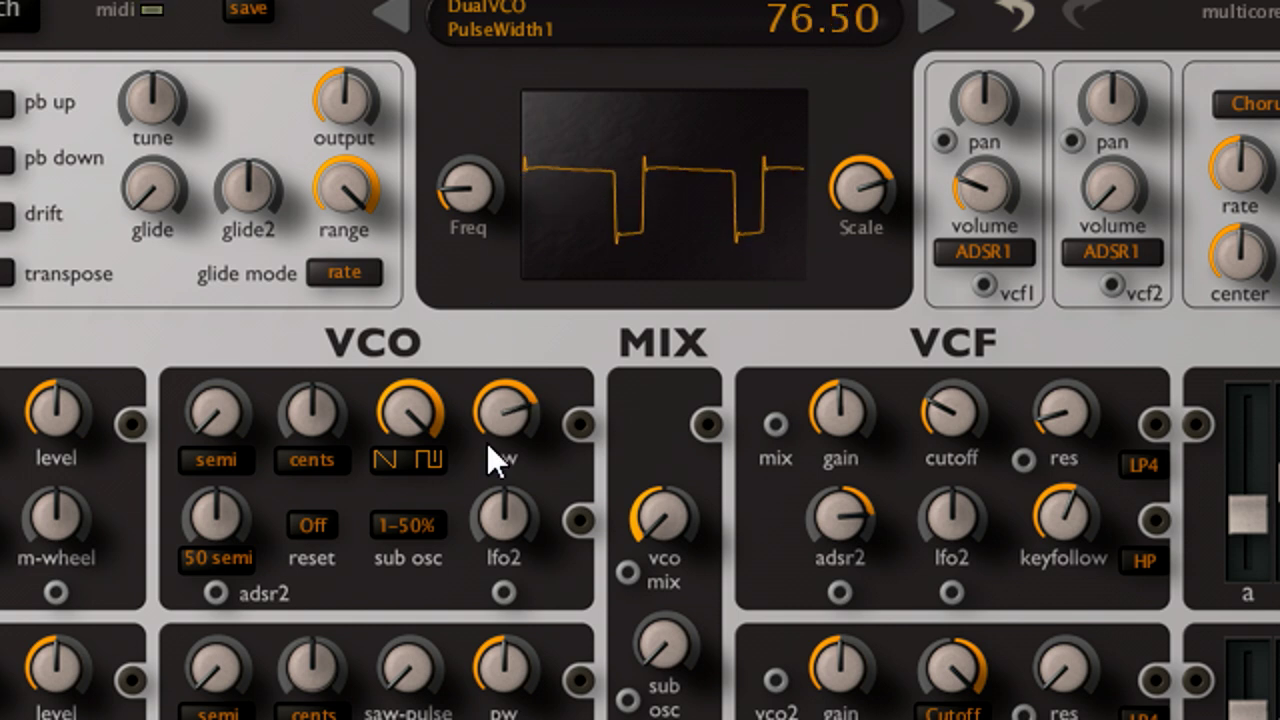
double_click(495, 419)
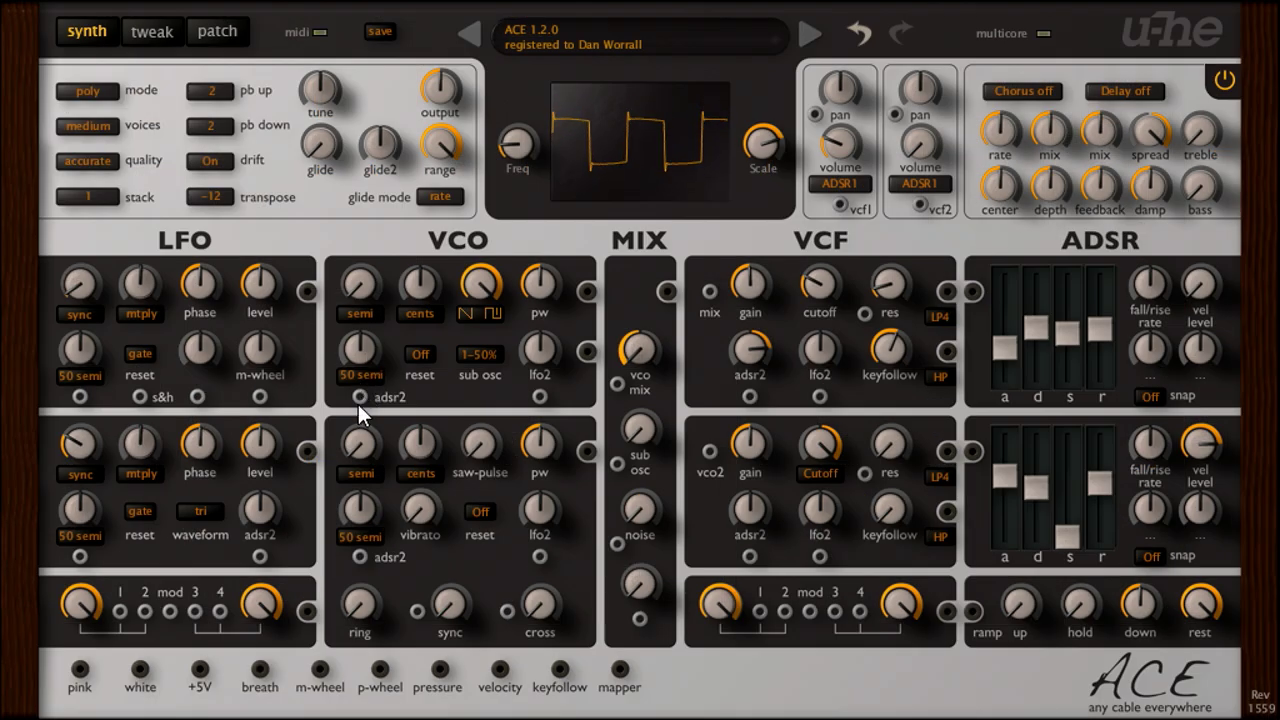
- Reset VCO1's FM depth to 0 and add LFO2 pulse-width modulation around 32
drag(368, 345, 369, 294)
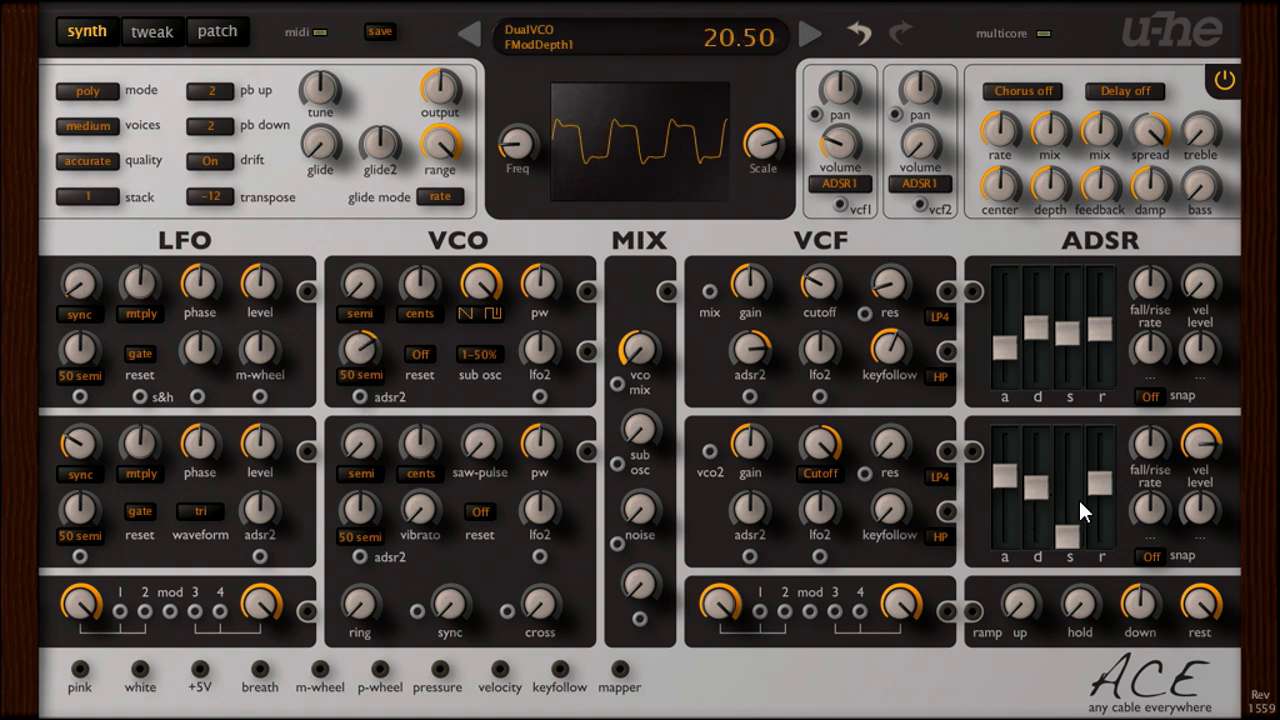
double_click(363, 350)
drag(544, 356, 539, 262)
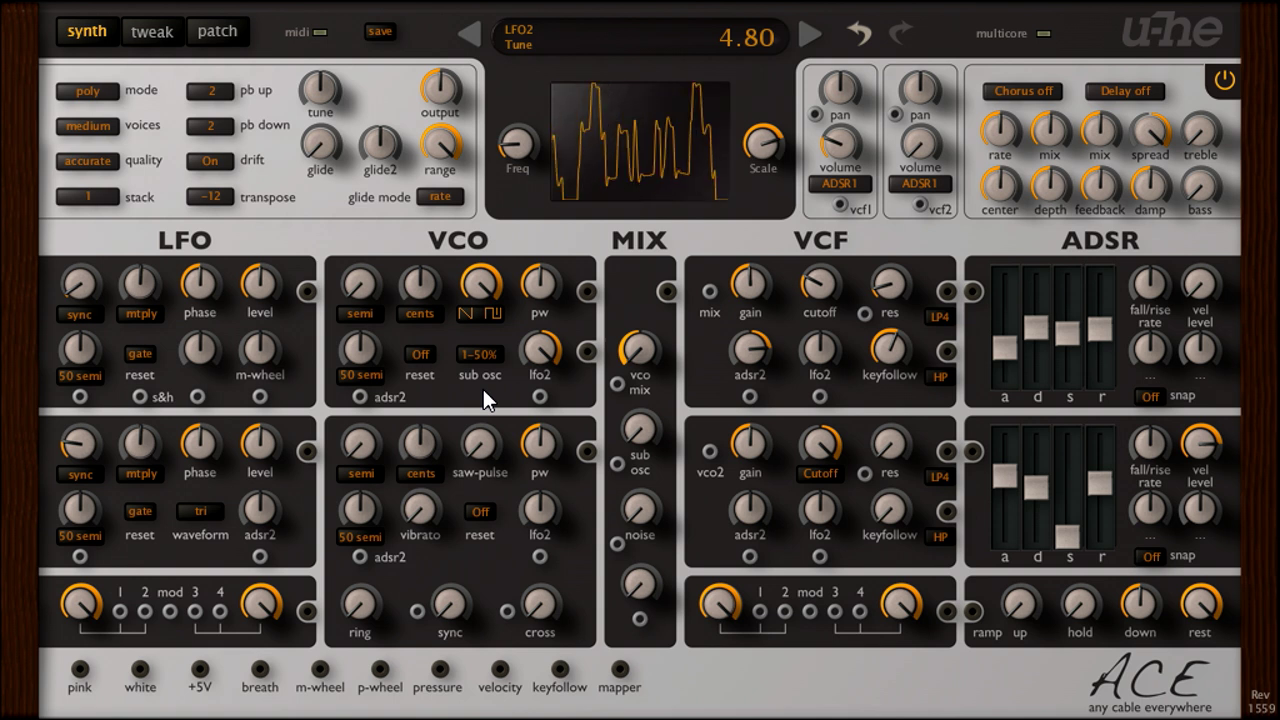
- Set the vcf1 output volume to 0.00 and the vcf2 output volume to 30.00
mouse_move(847, 145)
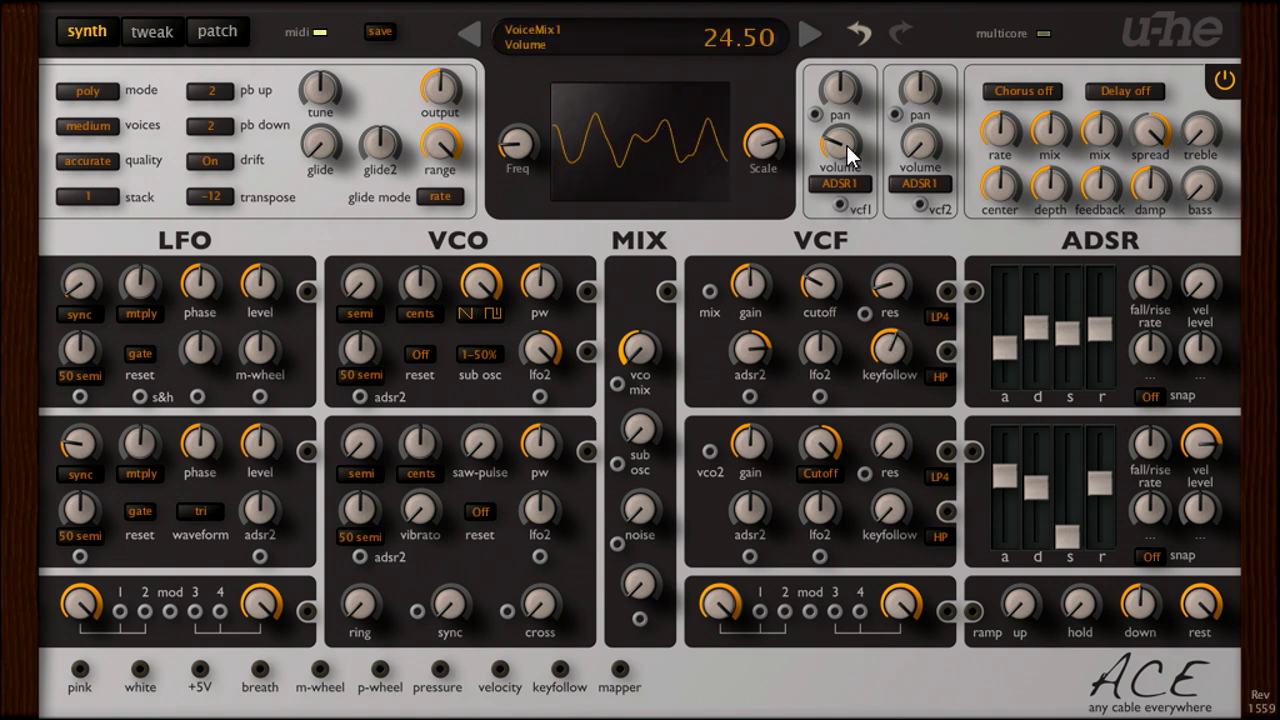
drag(847, 145, 850, 224)
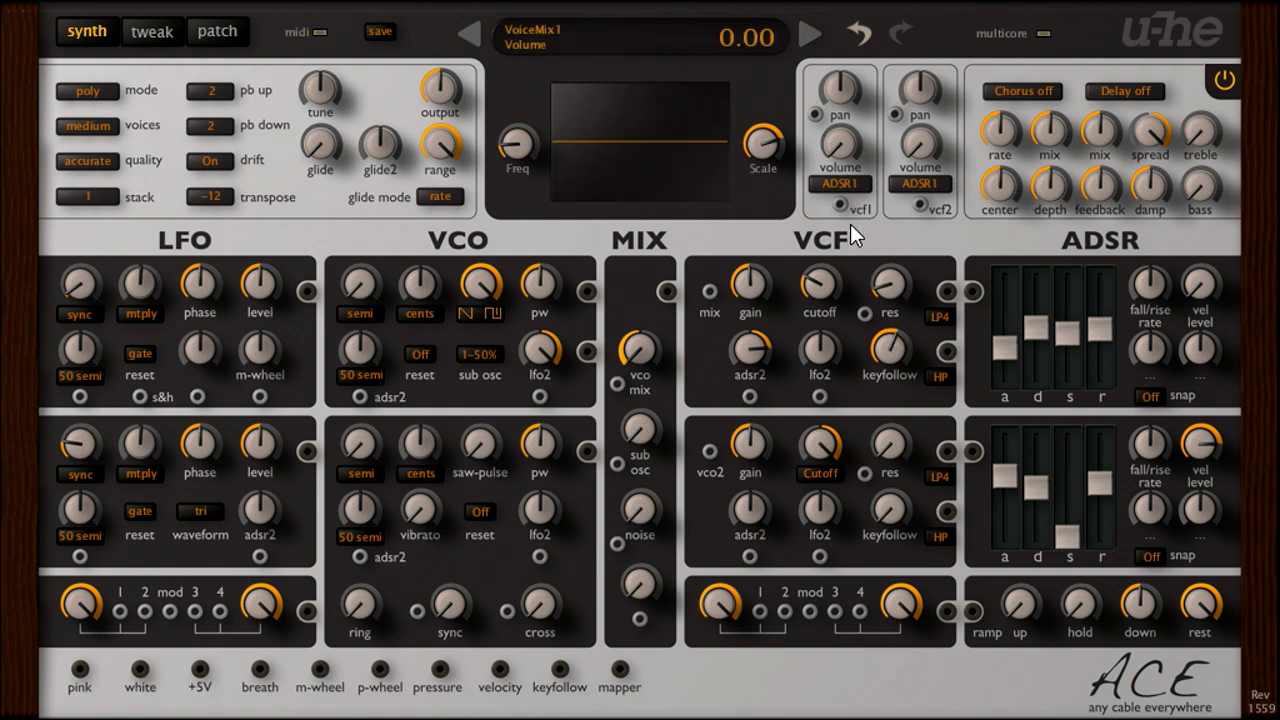
double_click(925, 145)
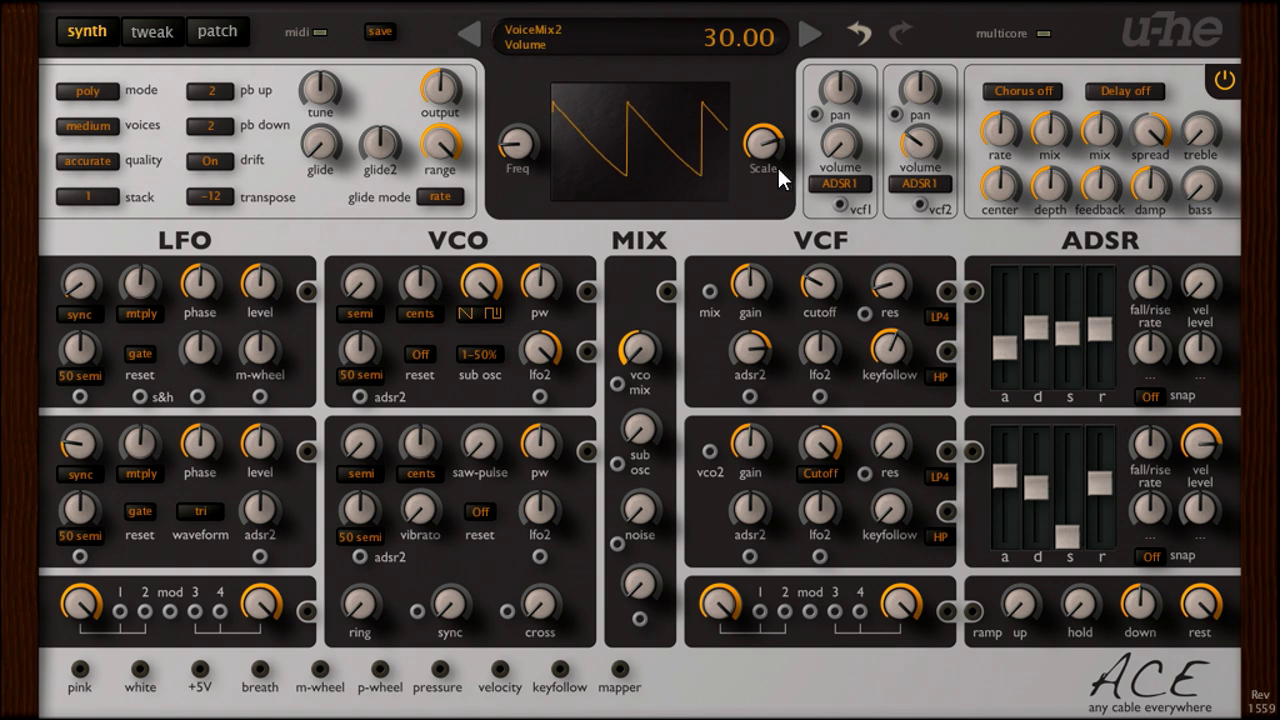
mouse_move(760, 151)
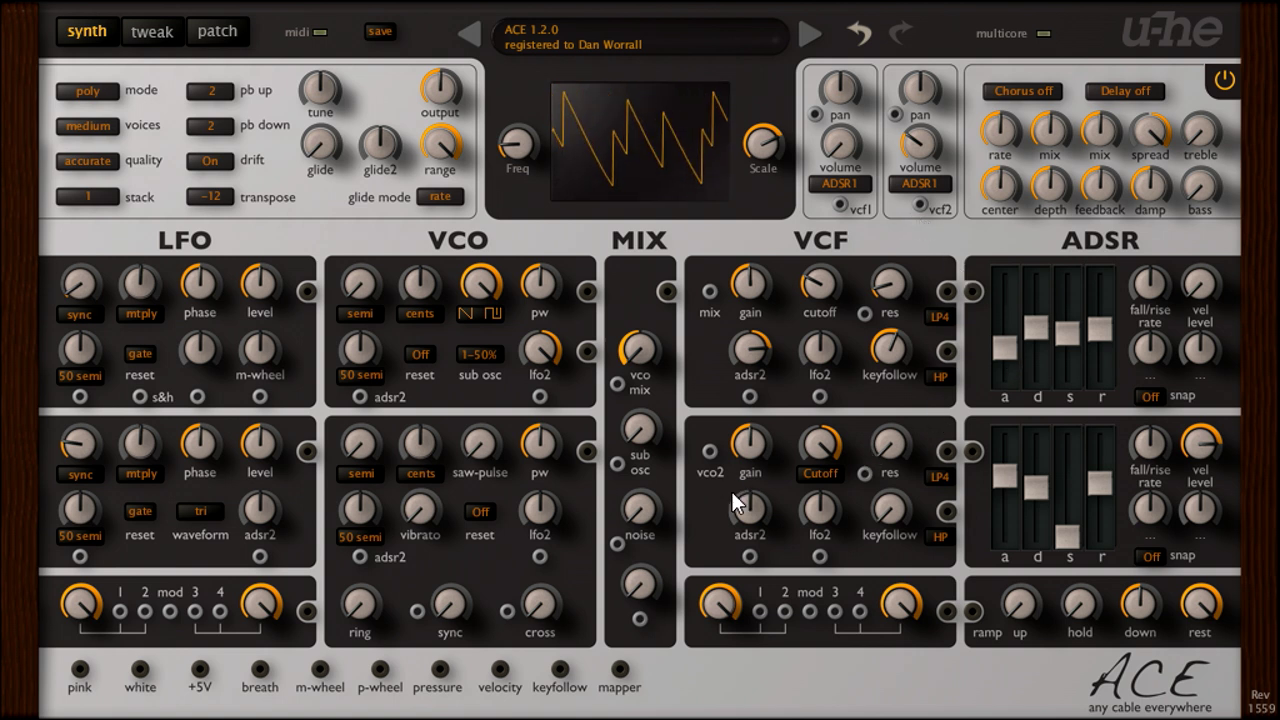
- Lower VCF2's cutoff to about 76 and raise its resonance to about 10.5
drag(819, 449, 819, 476)
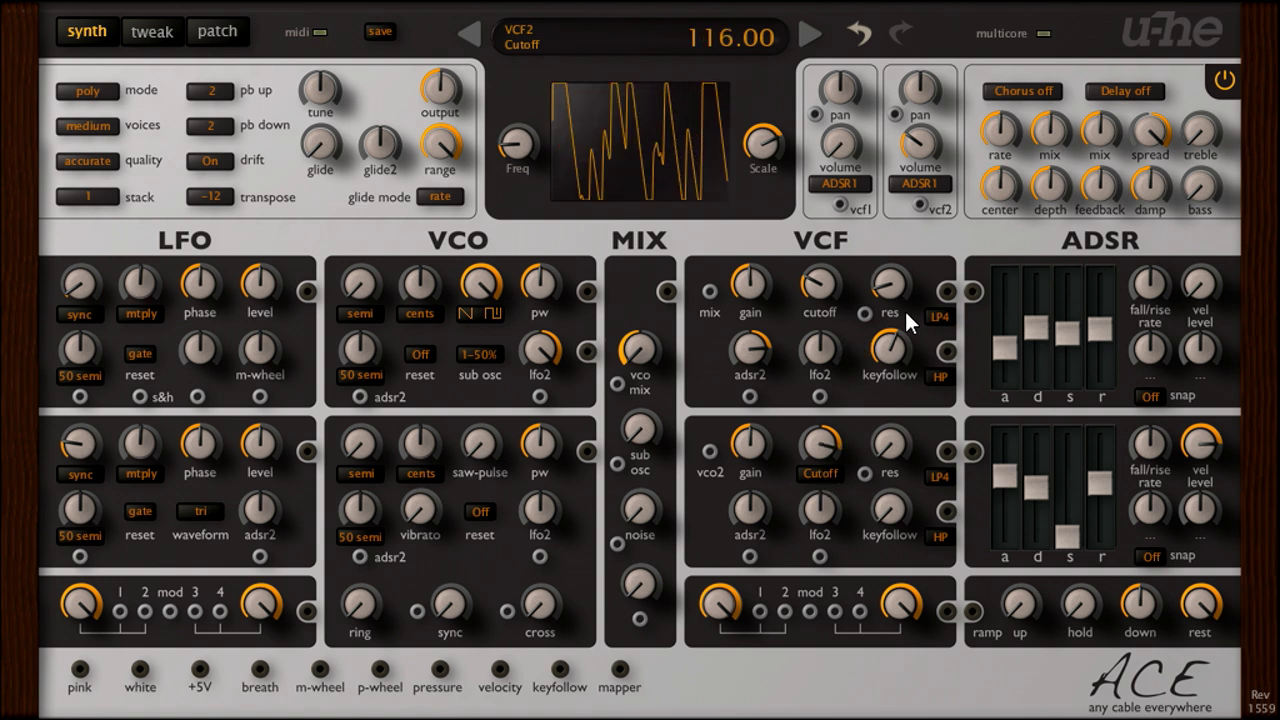
mouse_move(896, 284)
drag(895, 431, 892, 414)
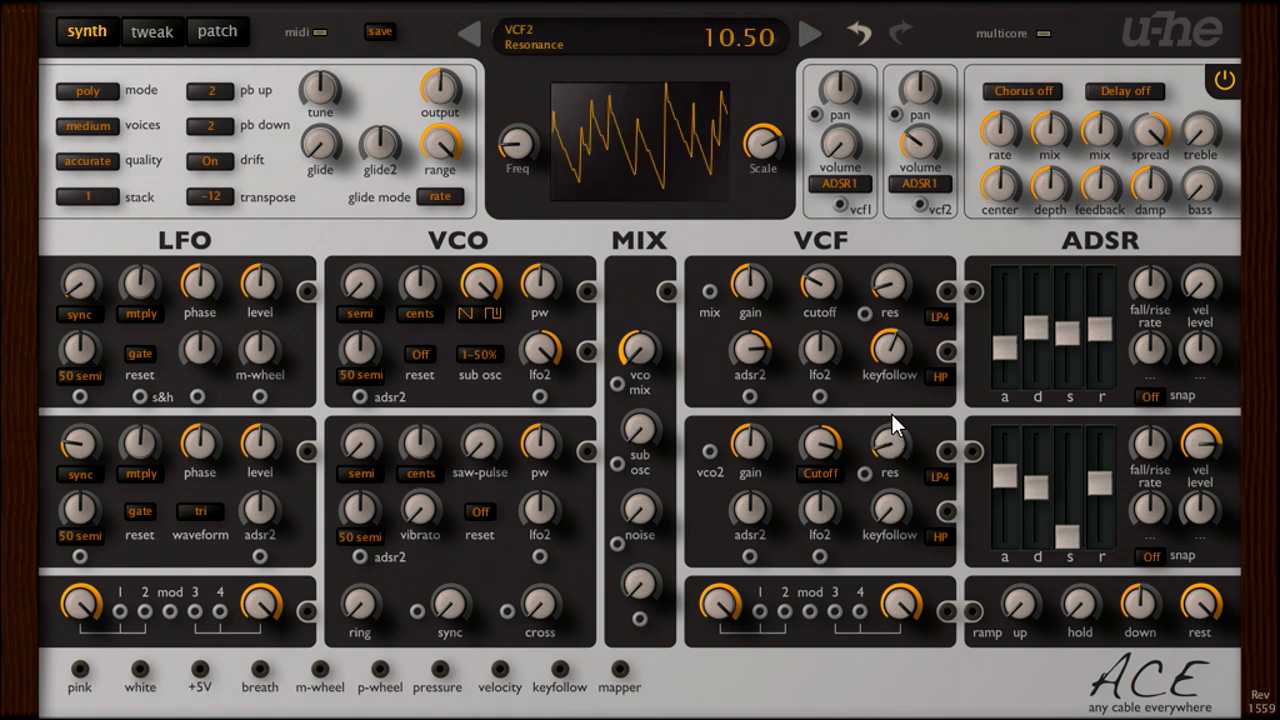
mouse_move(828, 449)
mouse_down()
mouse_move(833, 489)
mouse_move(821, 470)
mouse_up()
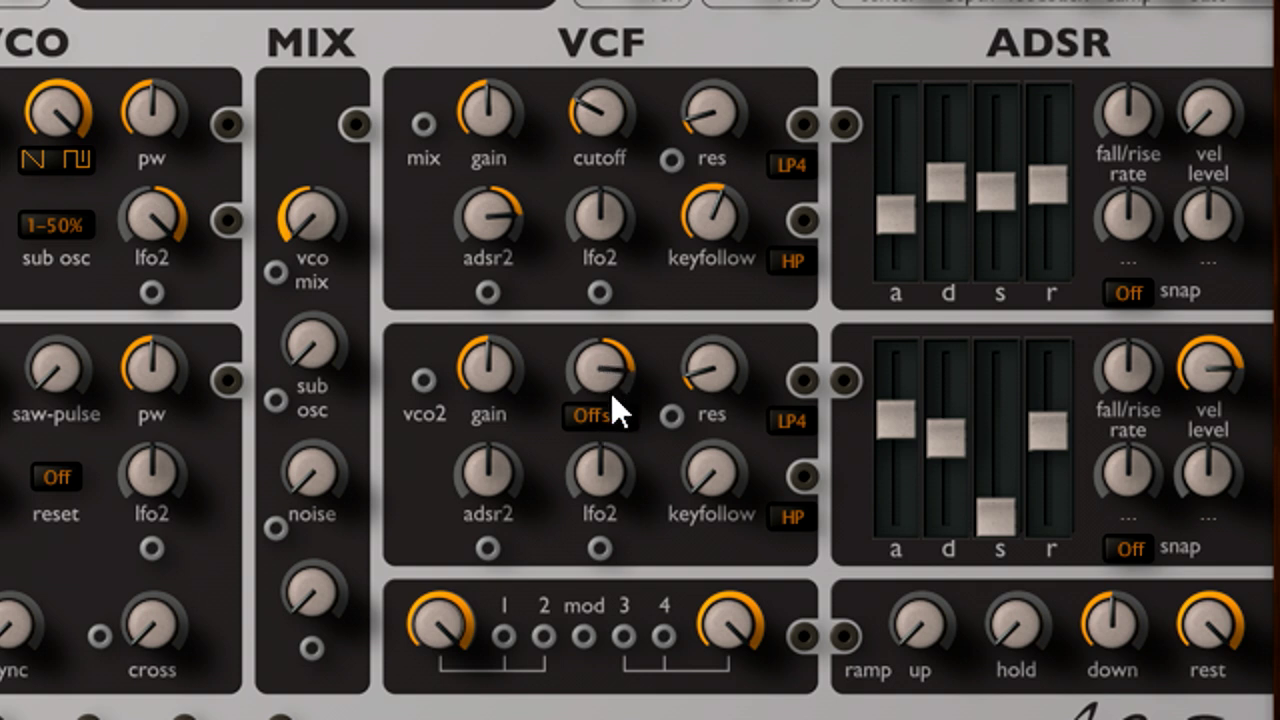
- Turn VCF2's Offset knob back to its 12 o'clock centre position
drag(611, 415, 598, 503)
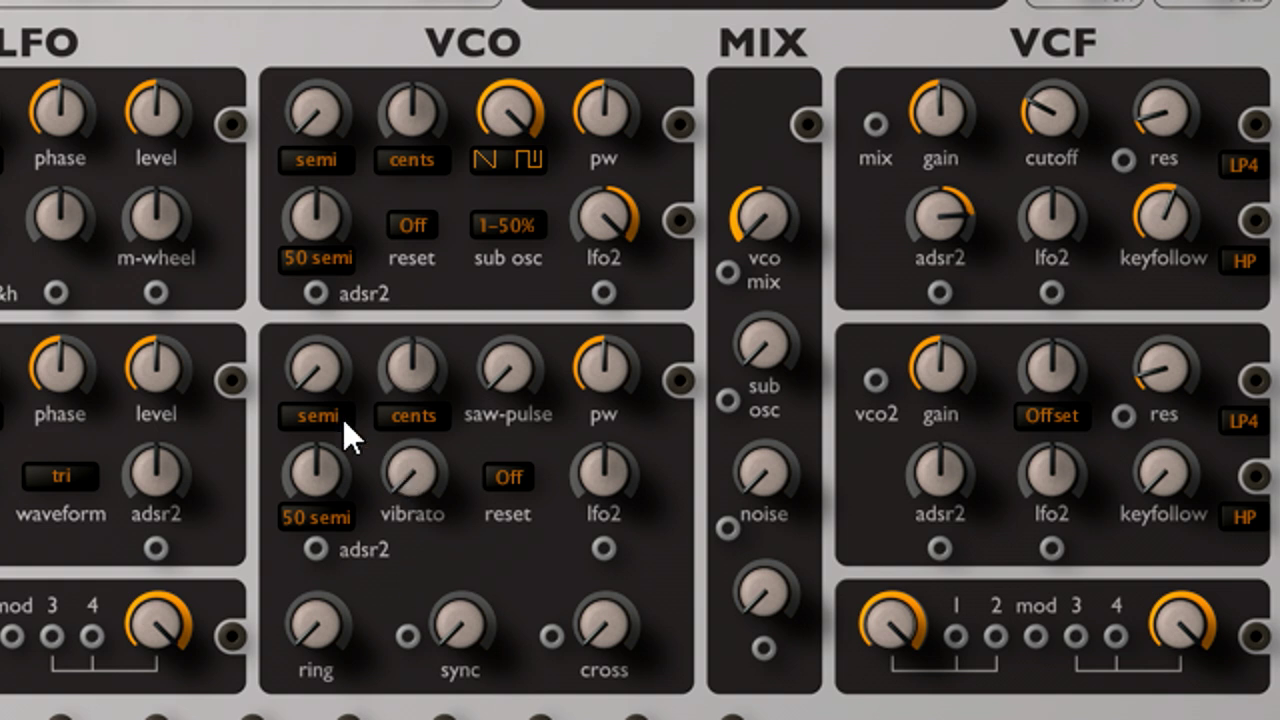
- Tune VCO2 lower and slightly flat, shift its wave toward pulse, and add LFO2 modulation
drag(317, 369, 327, 327)
drag(411, 378, 411, 421)
drag(501, 363, 527, 0)
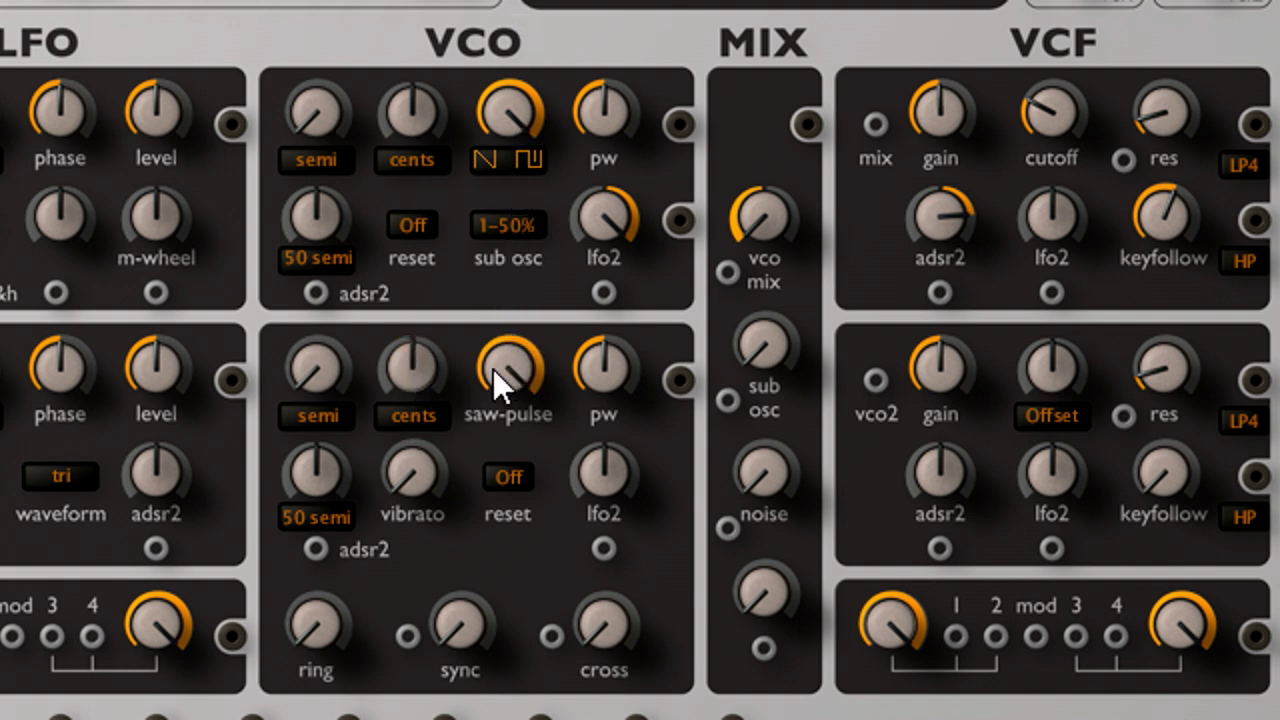
drag(607, 479, 609, 283)
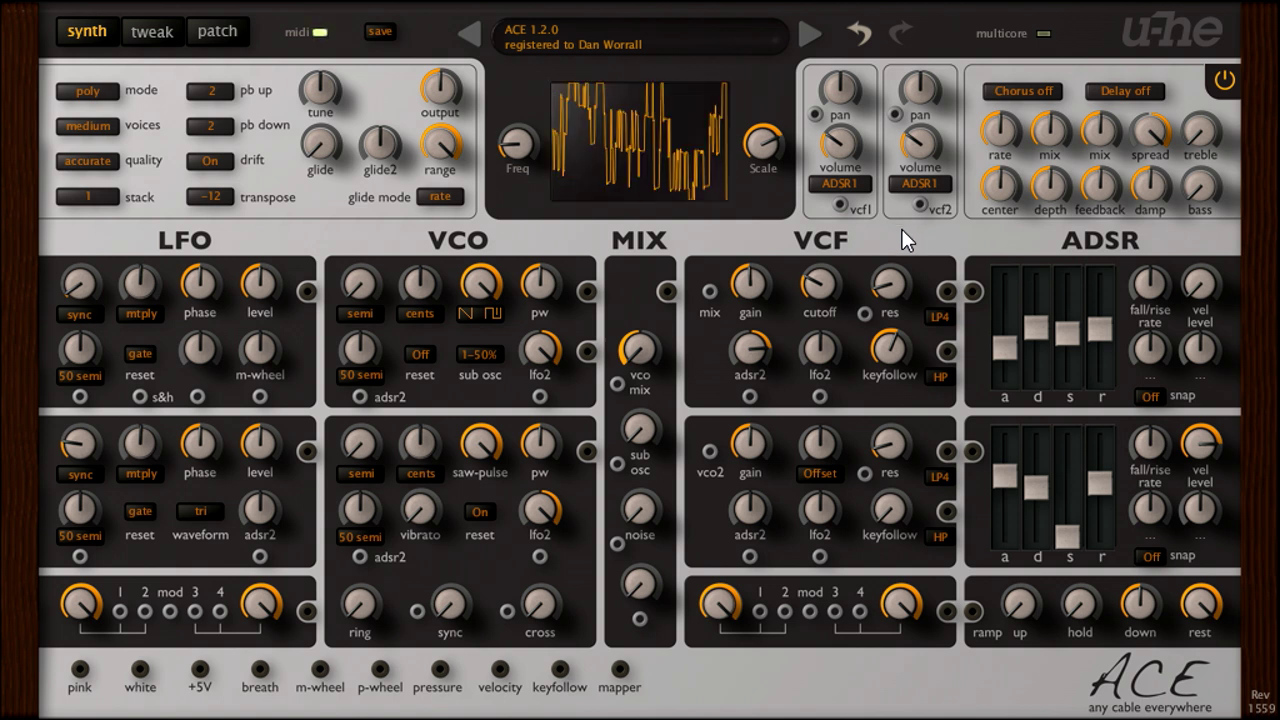
- Set VCF1/VCF2 pan modulation to -100 and 66, and detune the VCOs to -4 and +4 cents
drag(848, 104, 840, 165)
drag(916, 114, 924, 17)
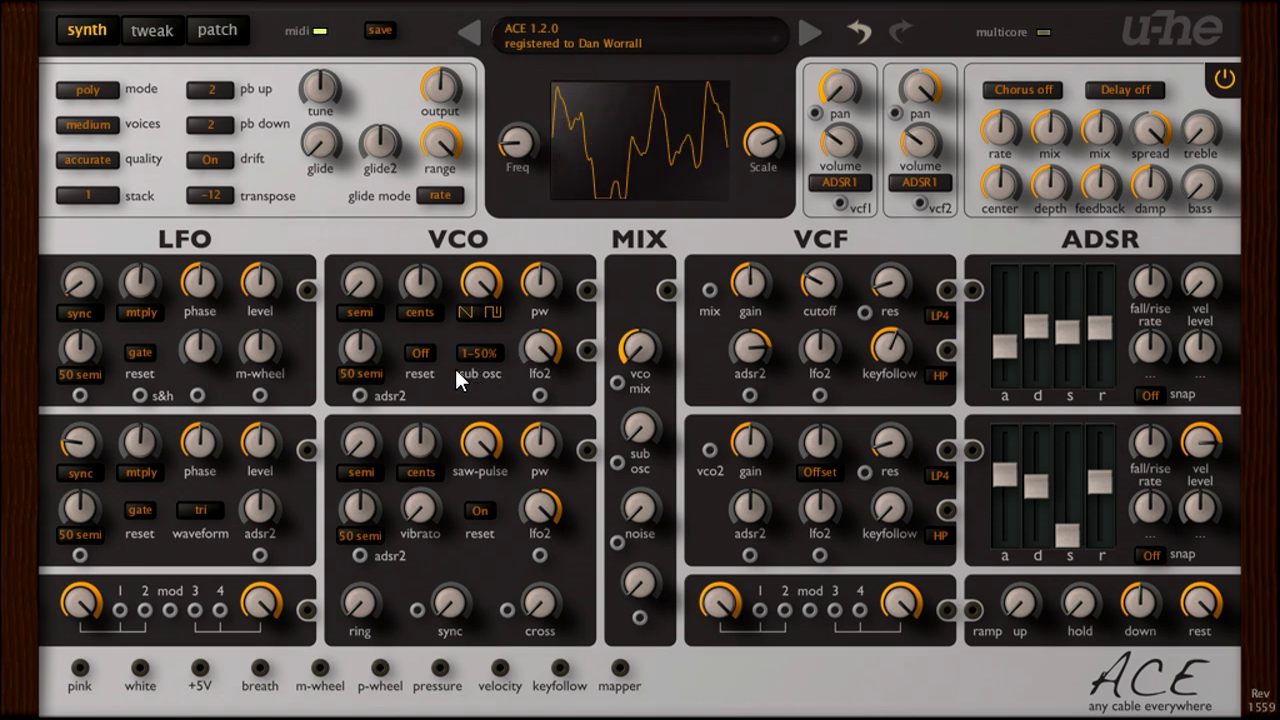
drag(426, 286, 426, 295)
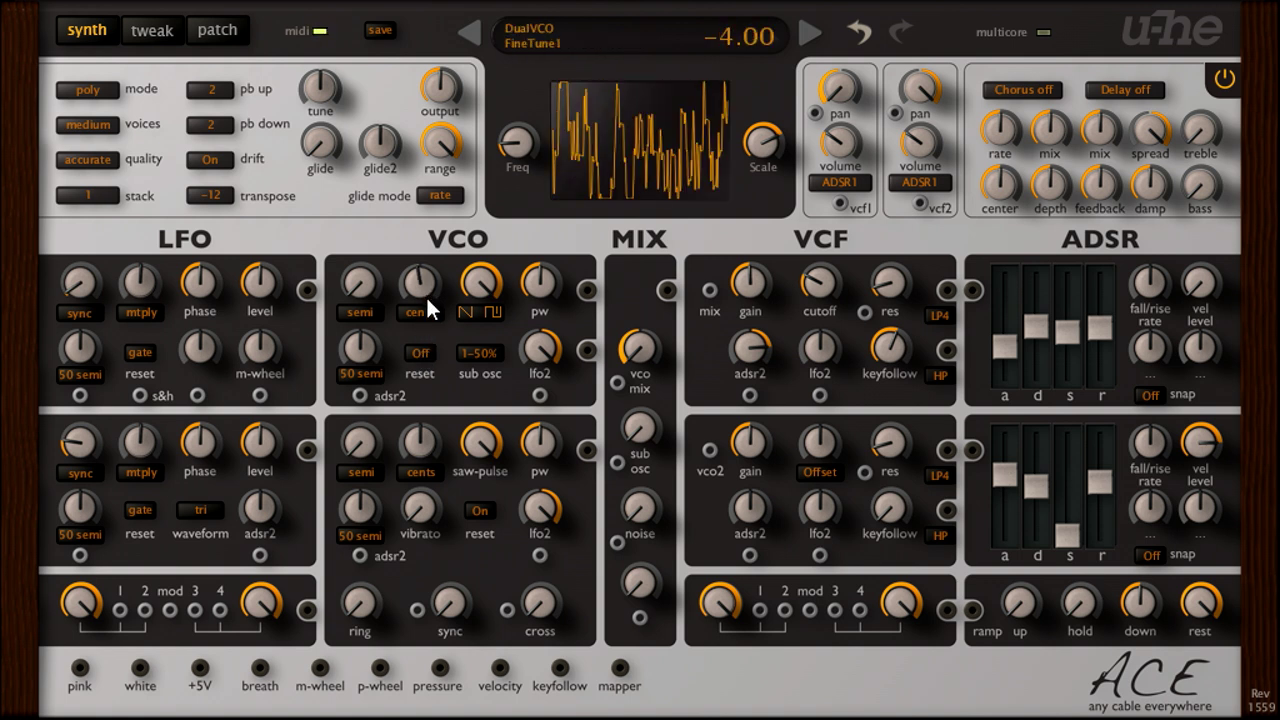
drag(424, 420, 425, 424)
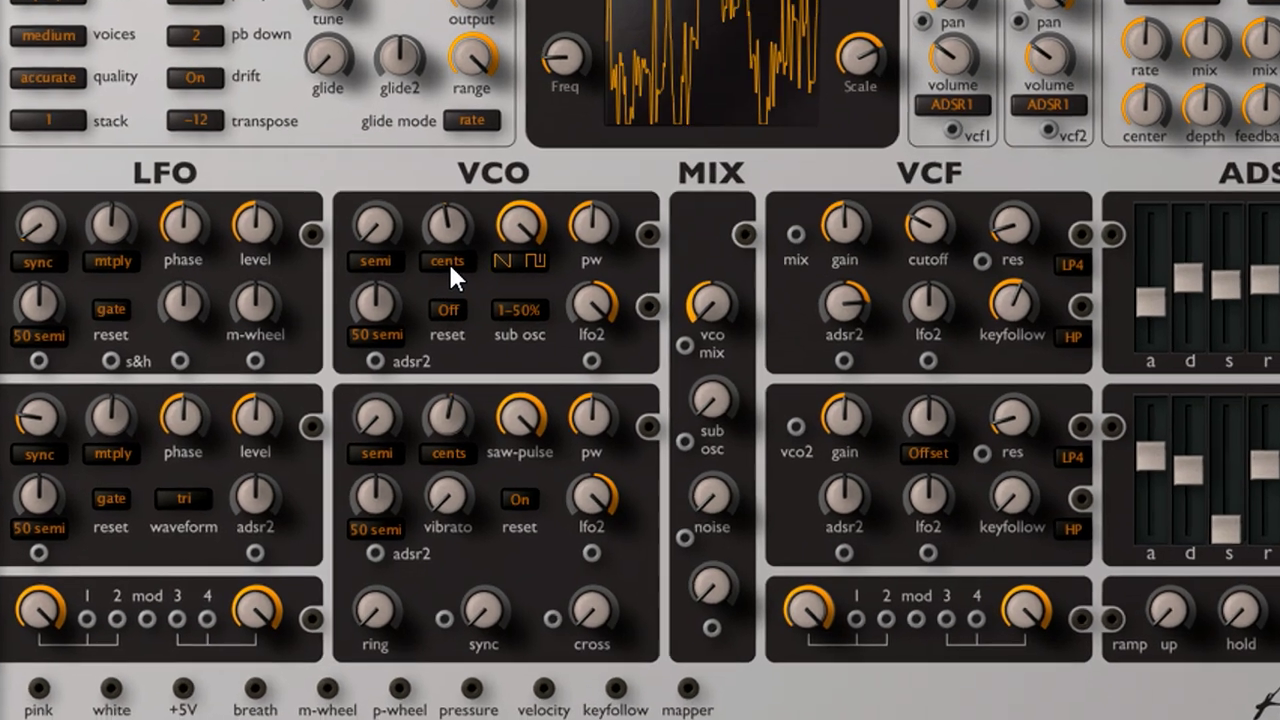
- Switch the fine-tune mode of both VCO1 and VCO2 from cents to 5 Hz
right_click(420, 314)
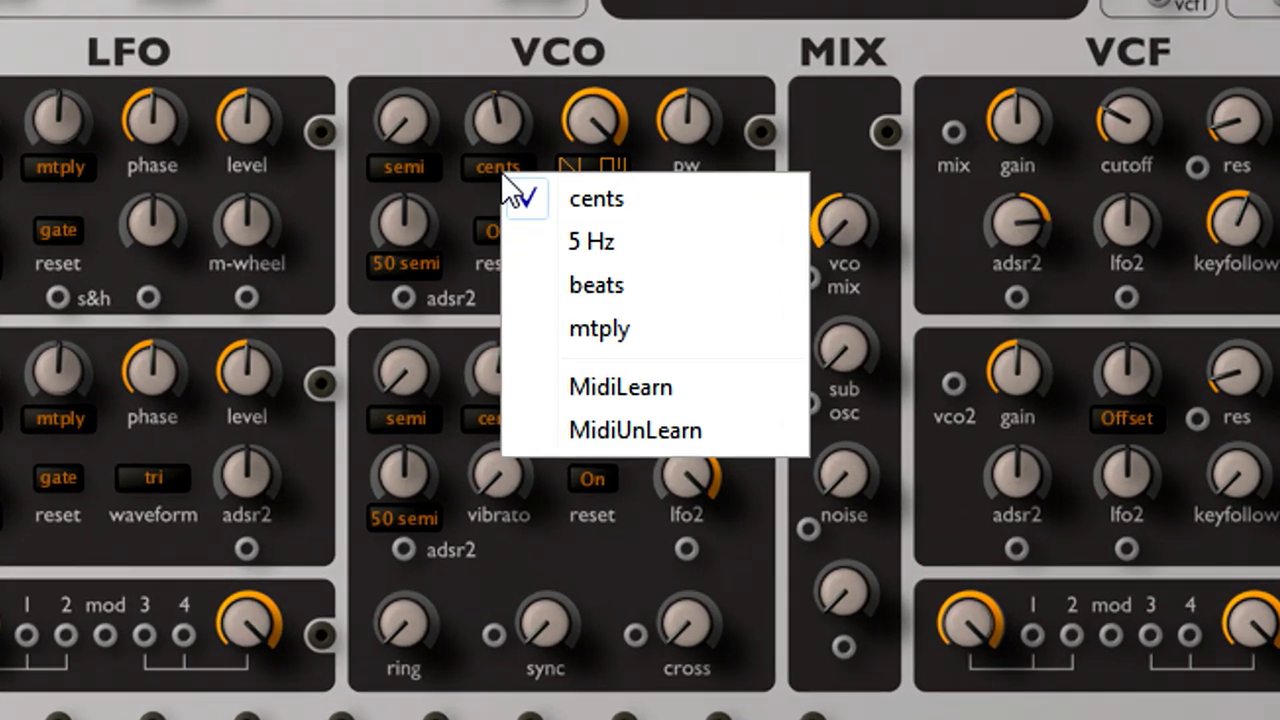
click(641, 241)
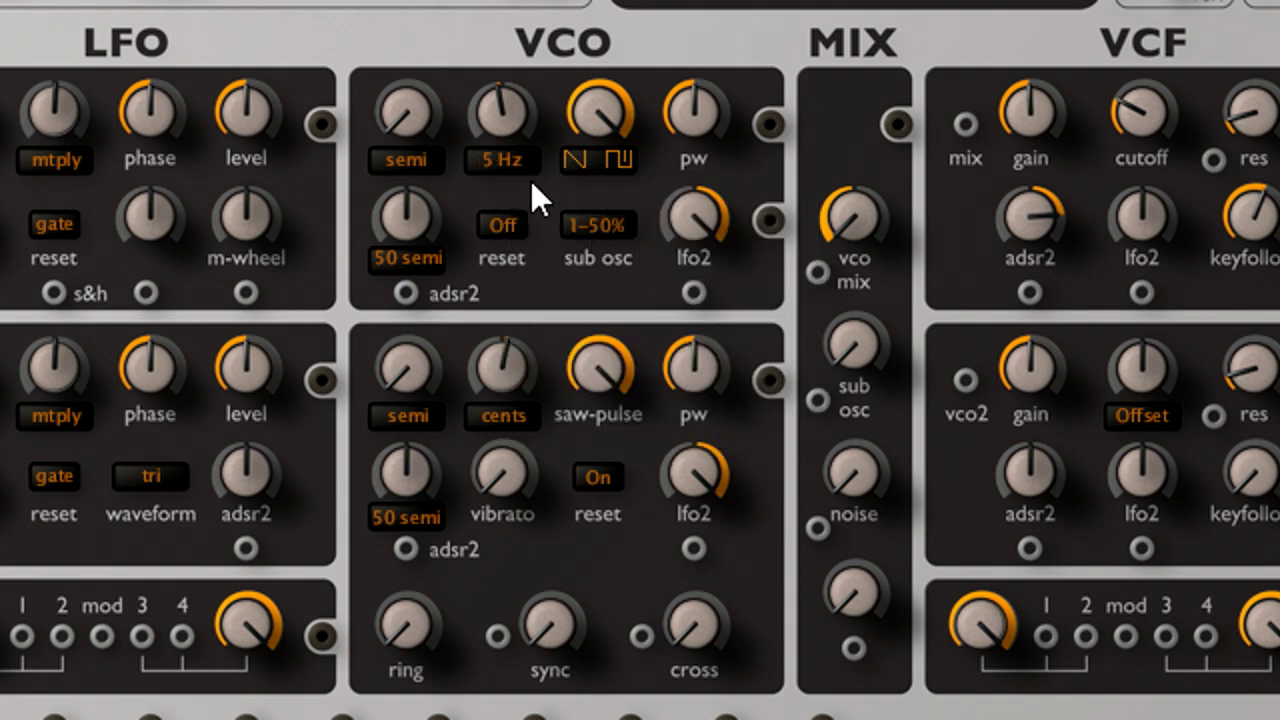
right_click(518, 414)
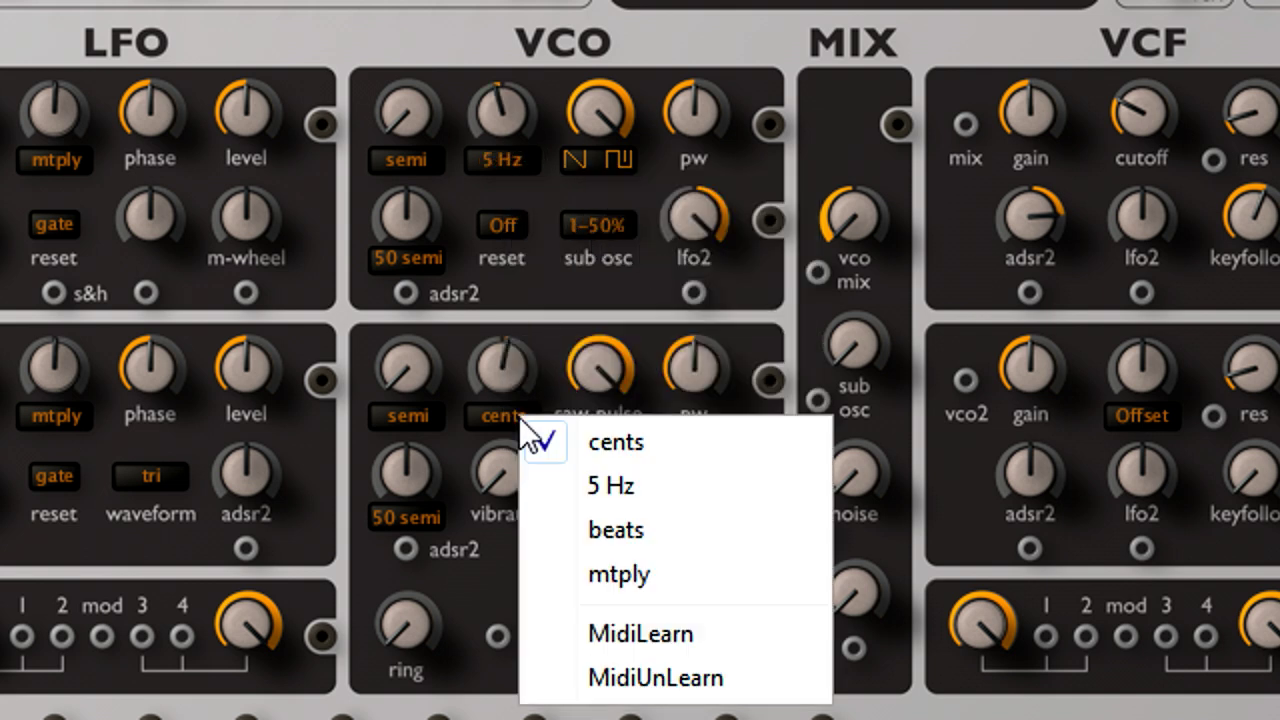
click(620, 485)
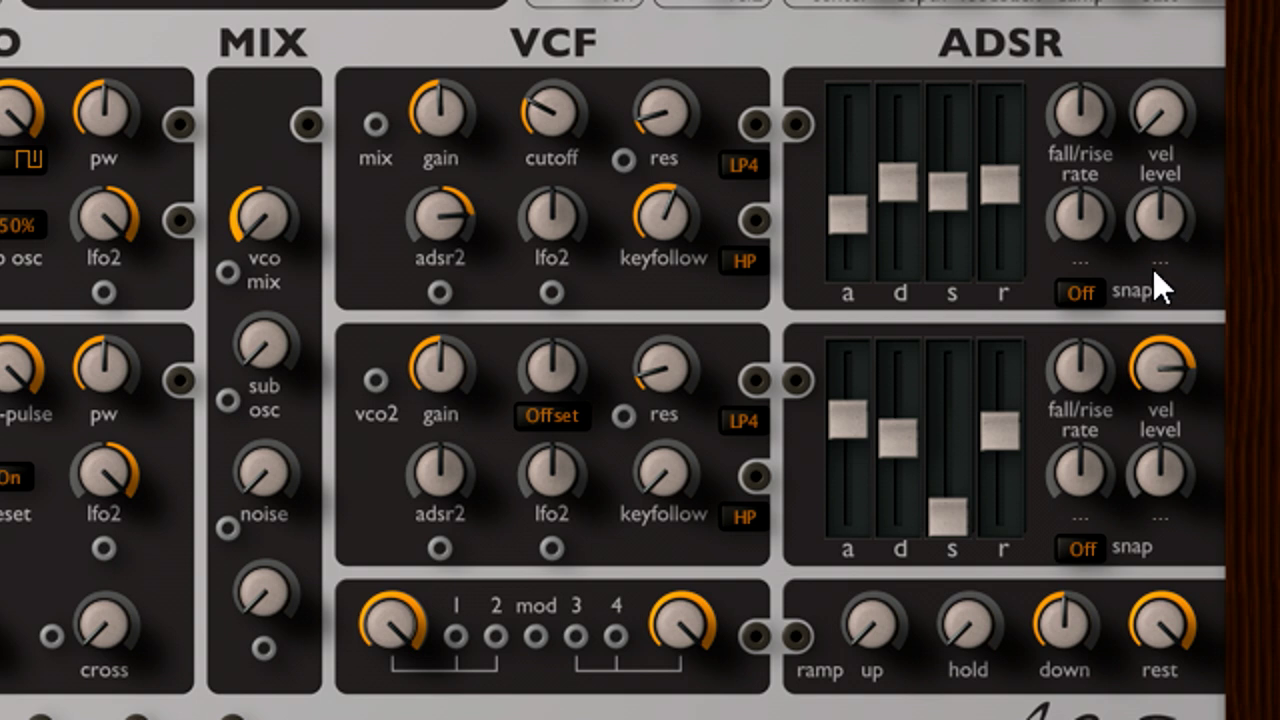
- Modulate ADSR1's level by KeyFollow (about -94) and lower the output level to about 60
click(1167, 215)
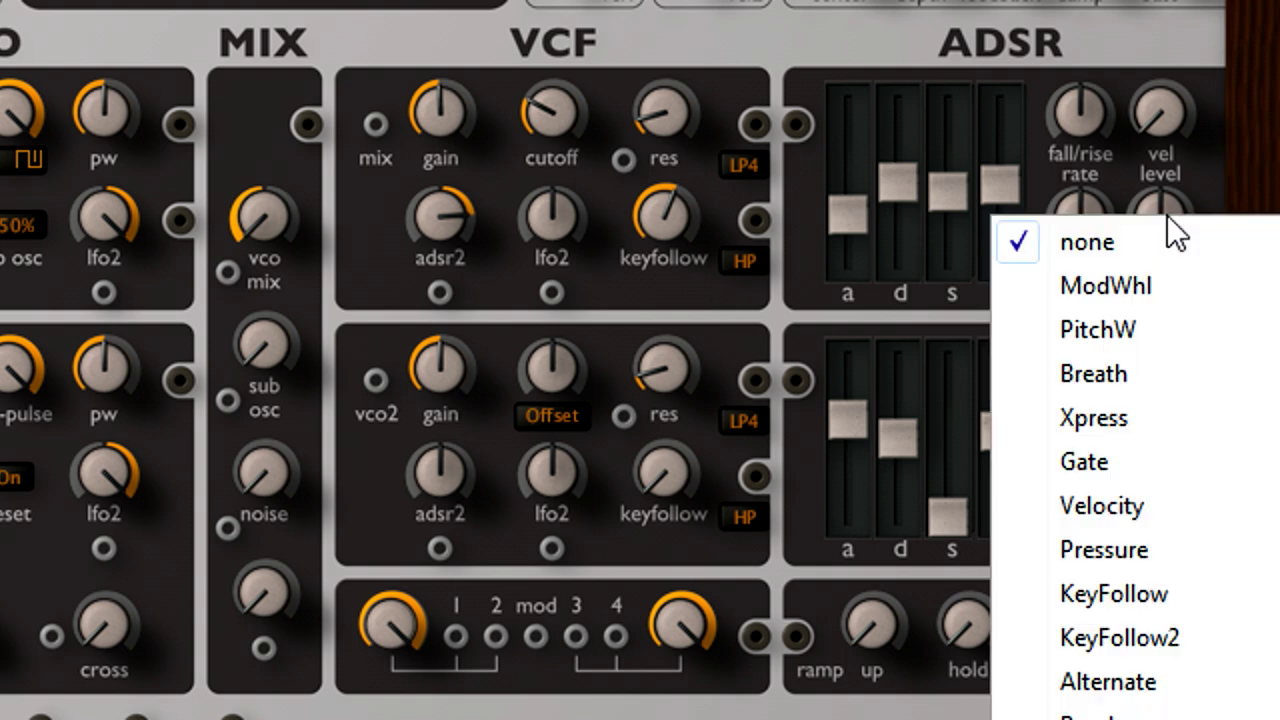
click(1137, 592)
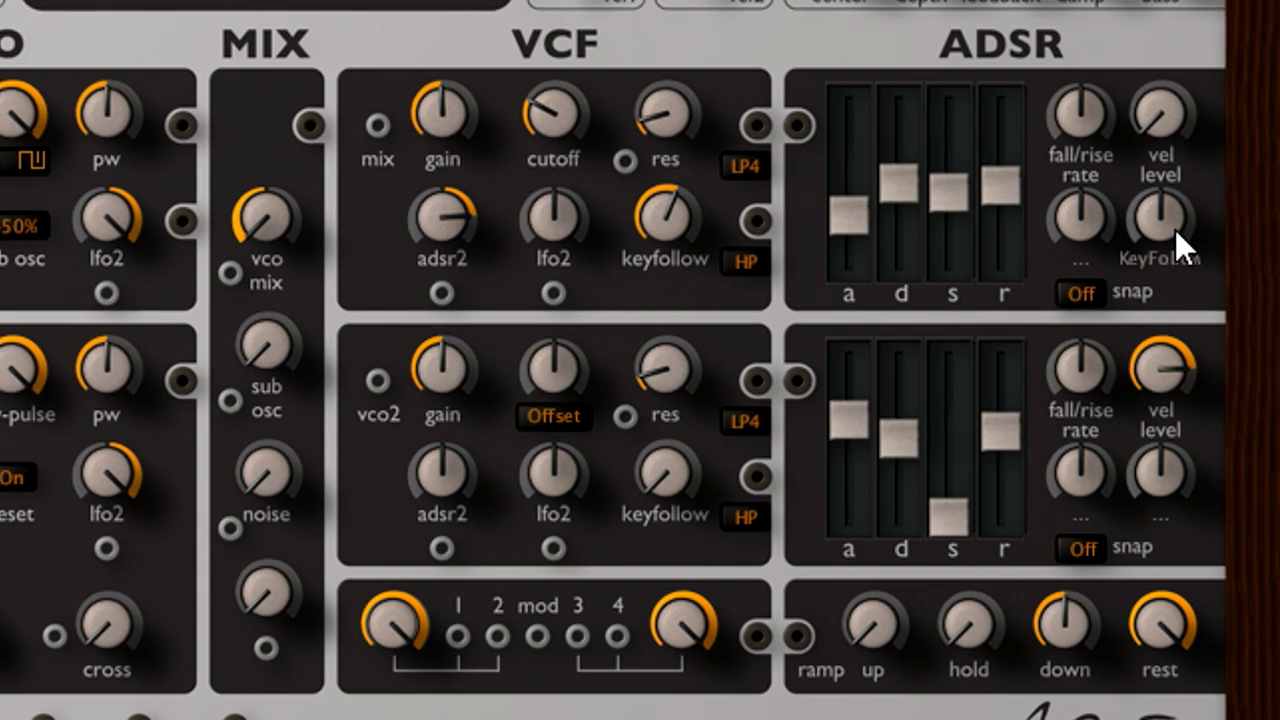
drag(1160, 220, 1165, 268)
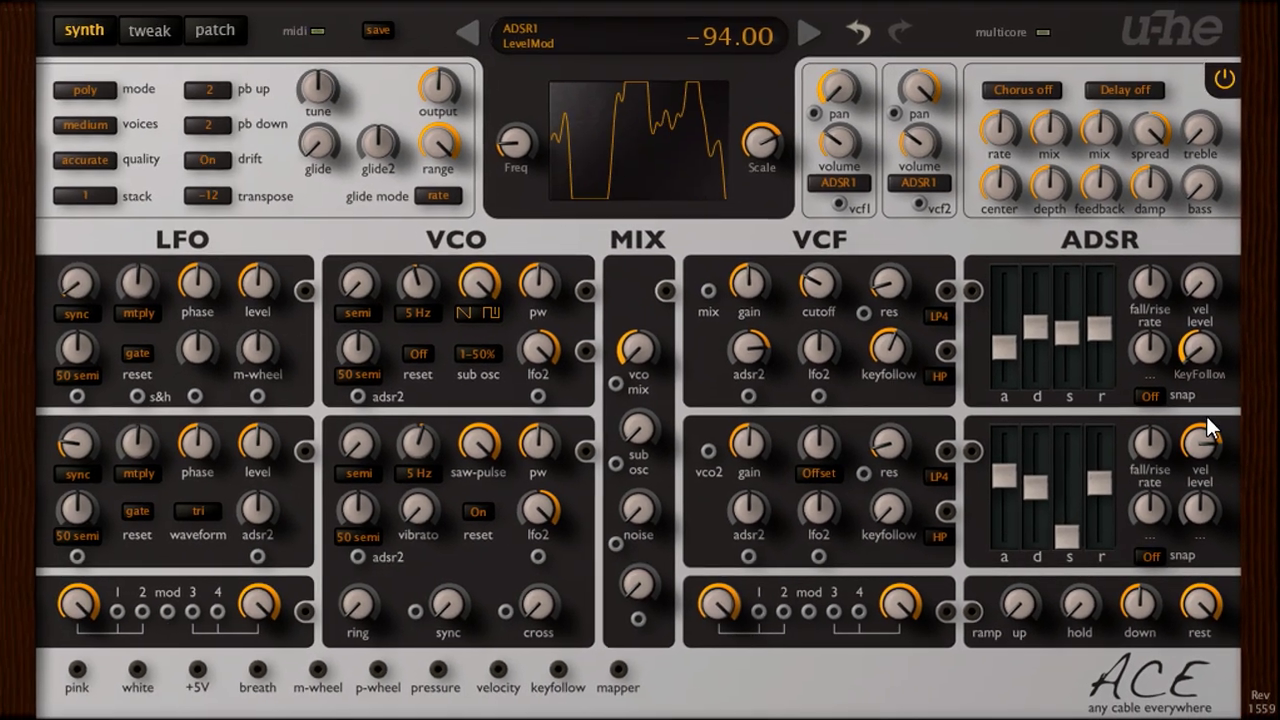
drag(455, 101, 455, 122)
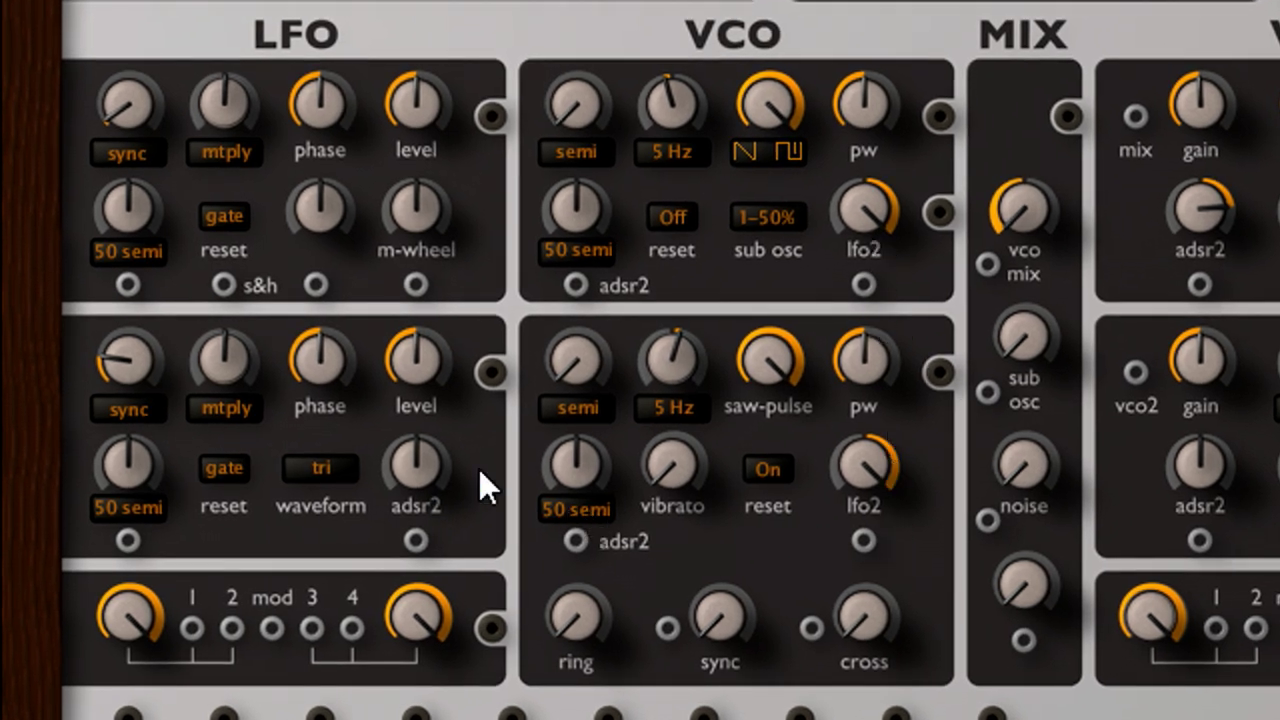
- Lower LFO2's level and switch its rate mode from sync to Hertz
drag(417, 381, 411, 323)
click(128, 413)
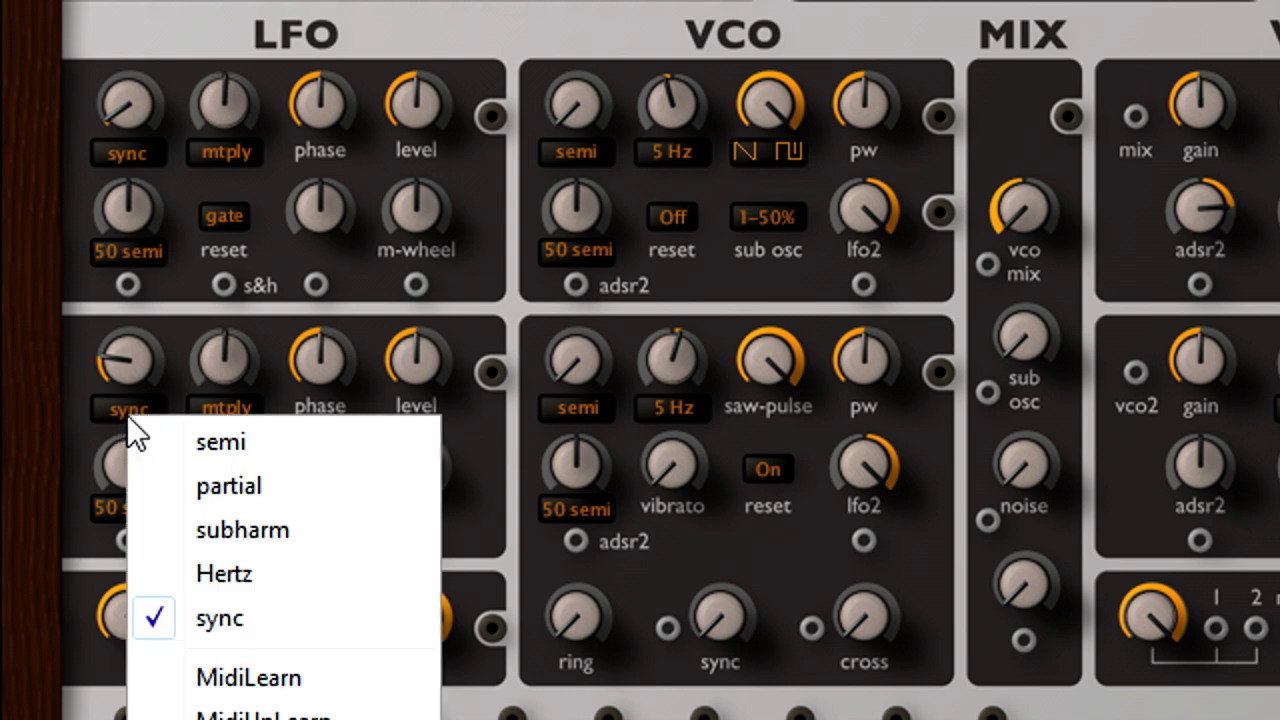
click(283, 575)
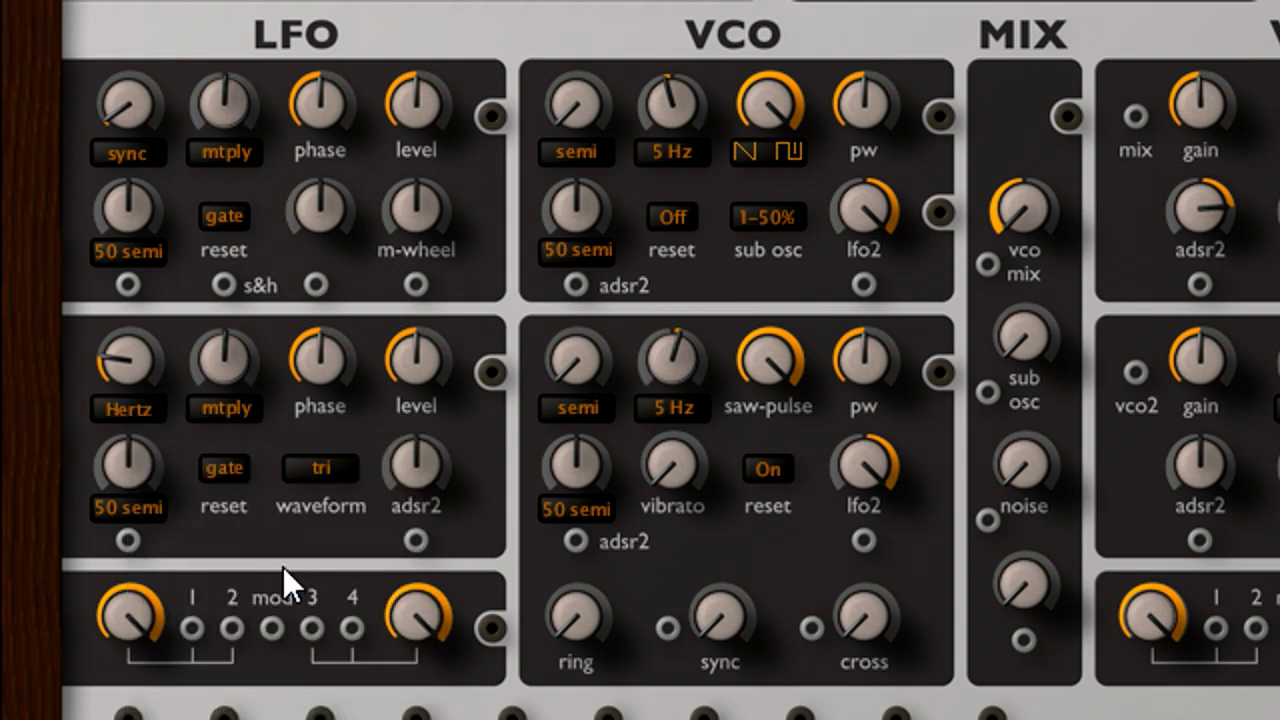
- Raise LFO2's rate near maximum, nudge mtply up, and shrink the scope scale to 0.90
drag(147, 365, 145, 377)
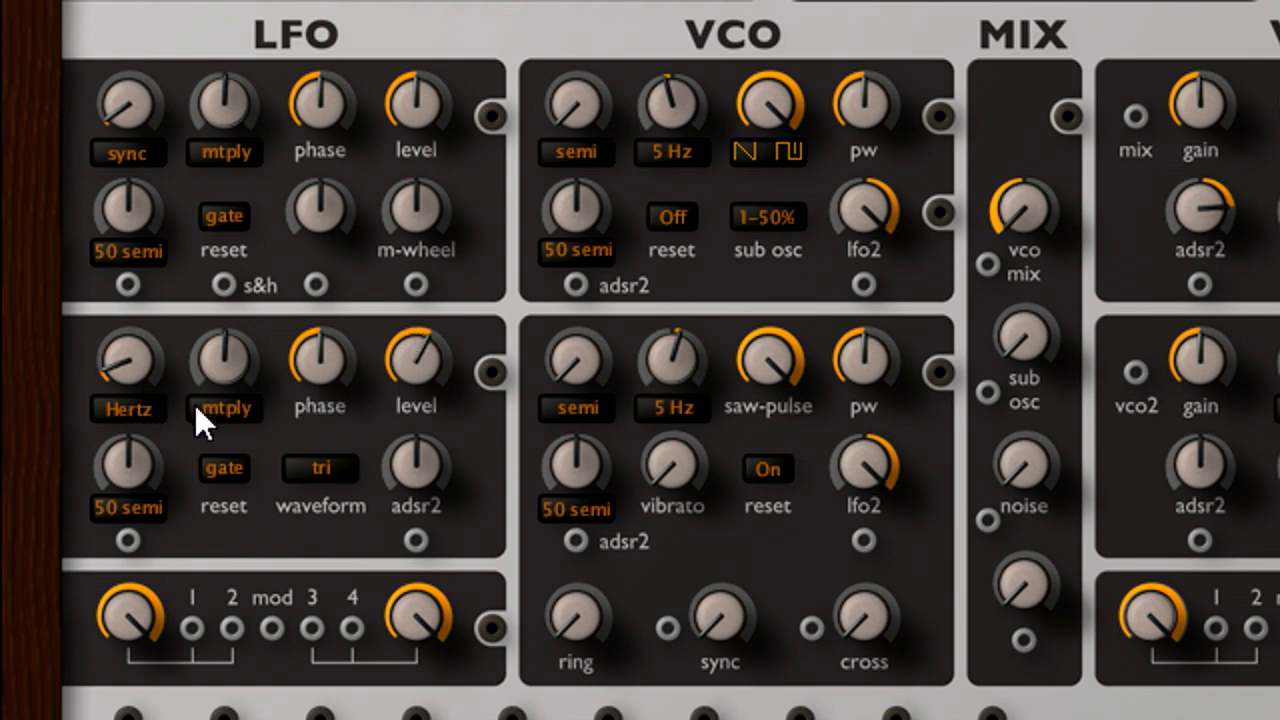
drag(131, 325, 137, 145)
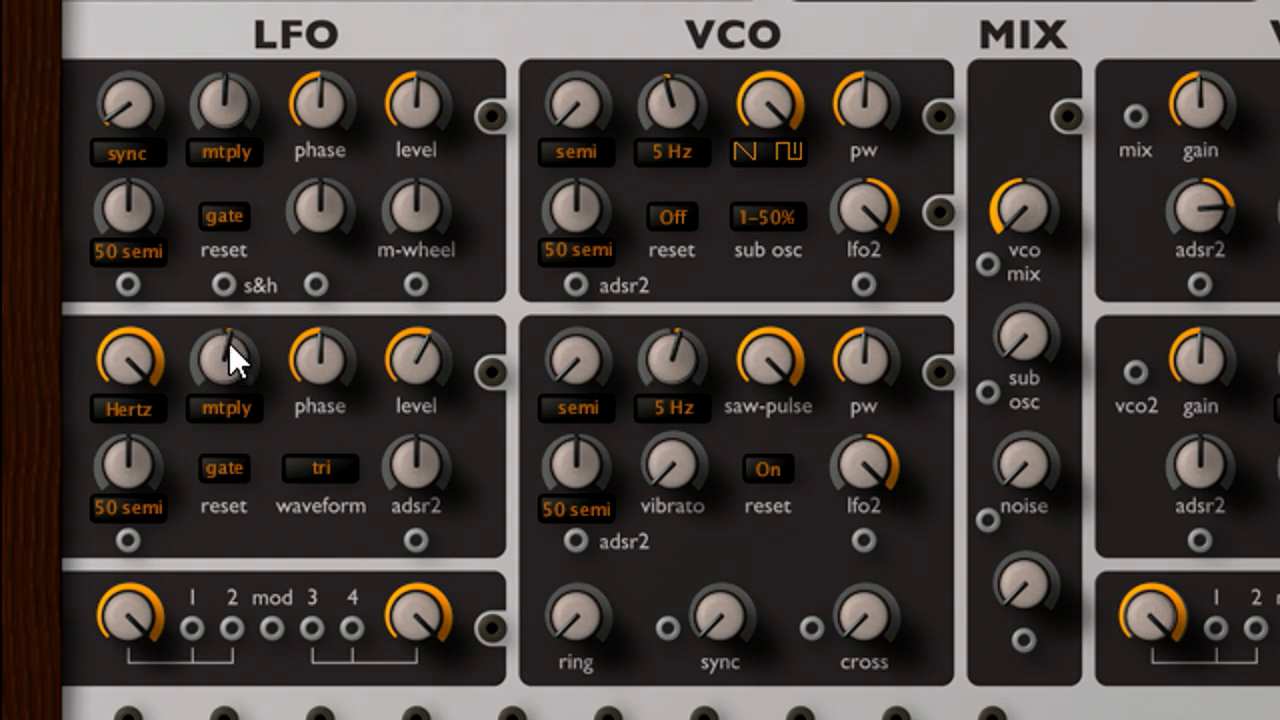
drag(235, 309, 235, 259)
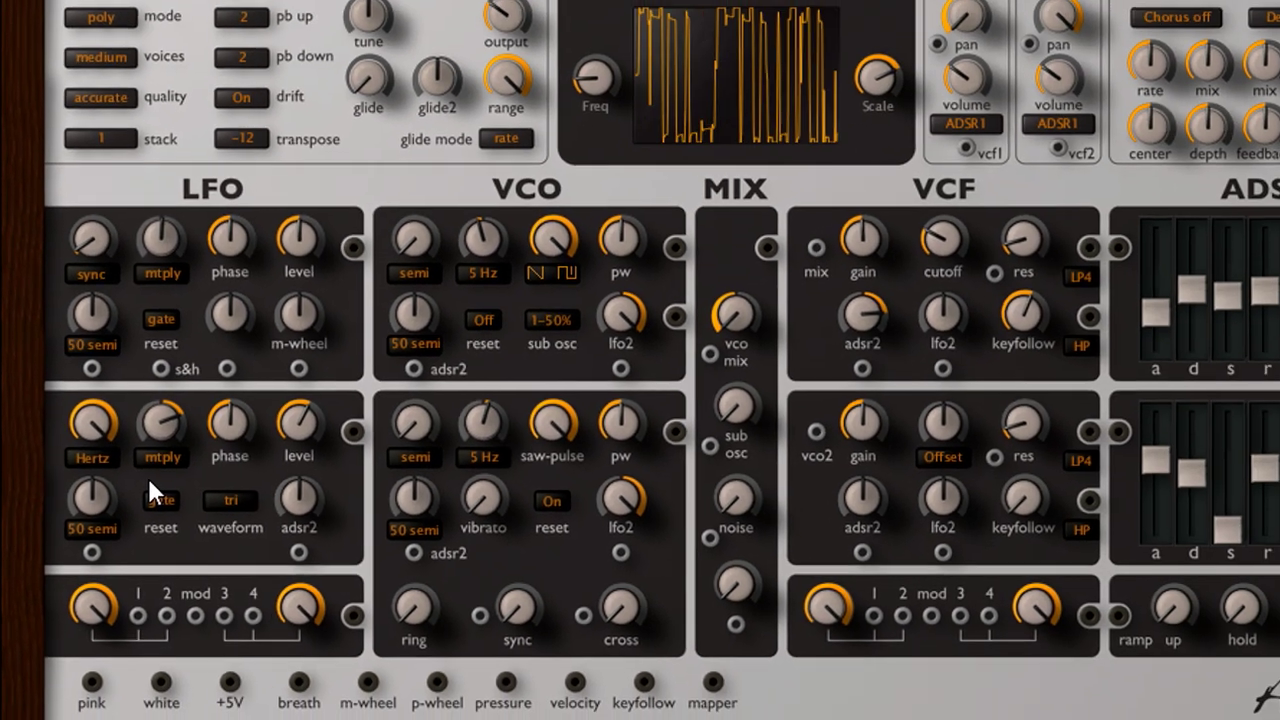
drag(884, 72, 884, 88)
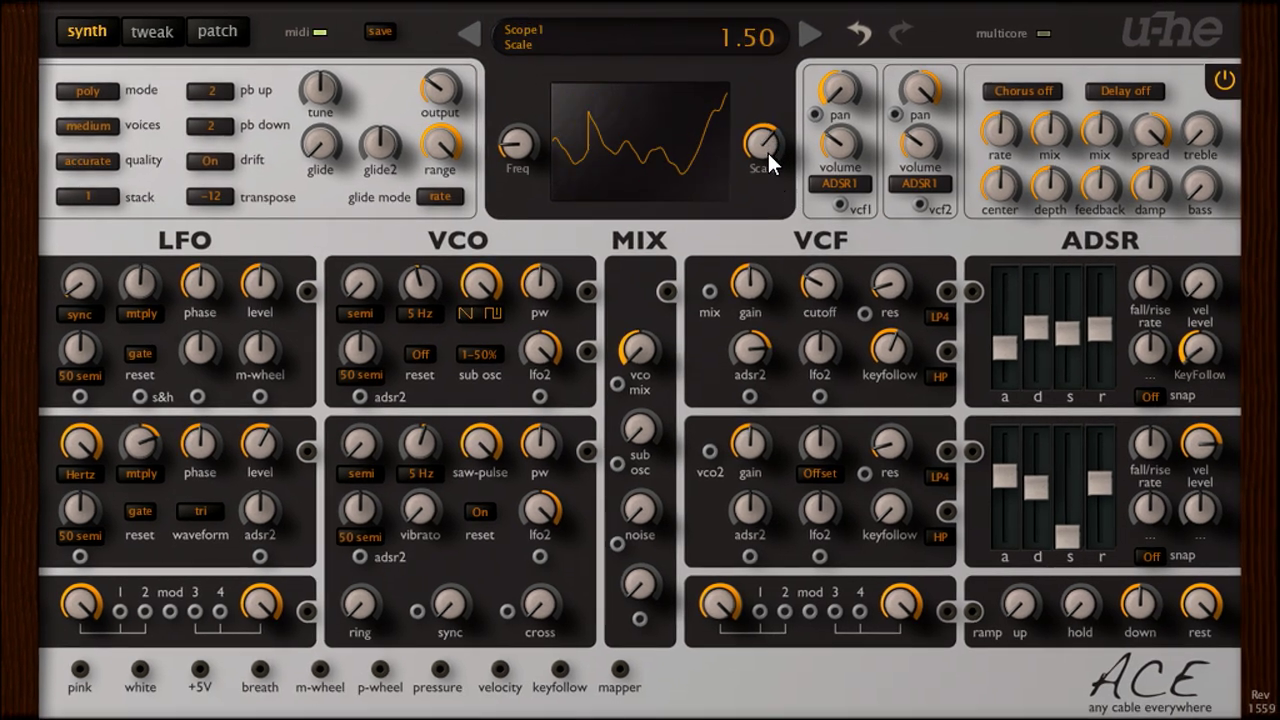
drag(767, 150, 767, 157)
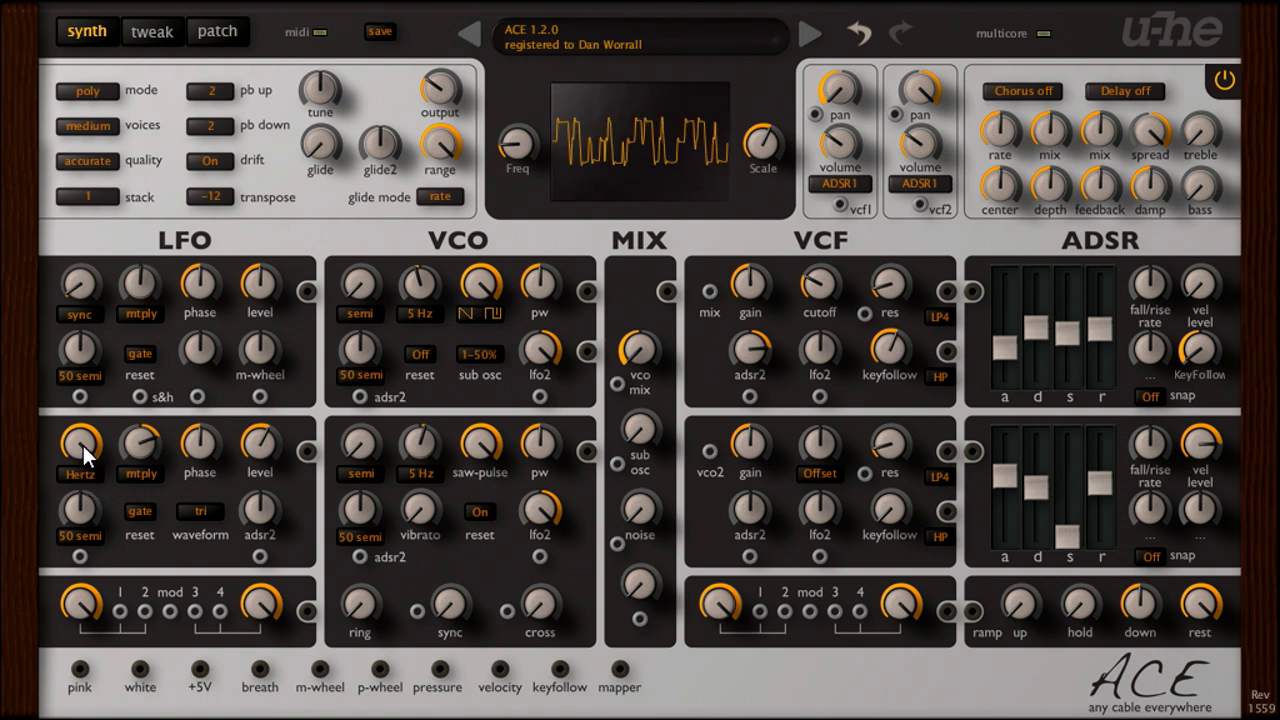
- Set LFO2 to semi mode tuned about 11.8 semitones, level about 96, adsr2 depth about 98
click(86, 471)
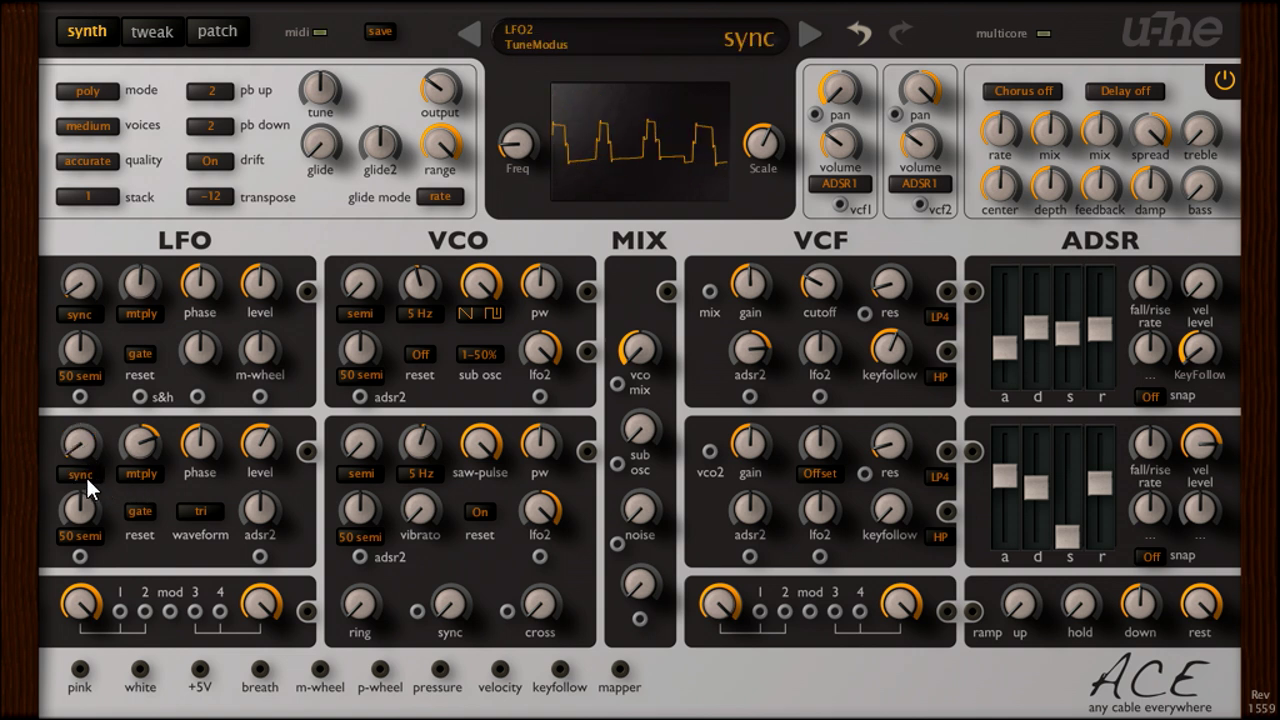
click(86, 475)
click(195, 502)
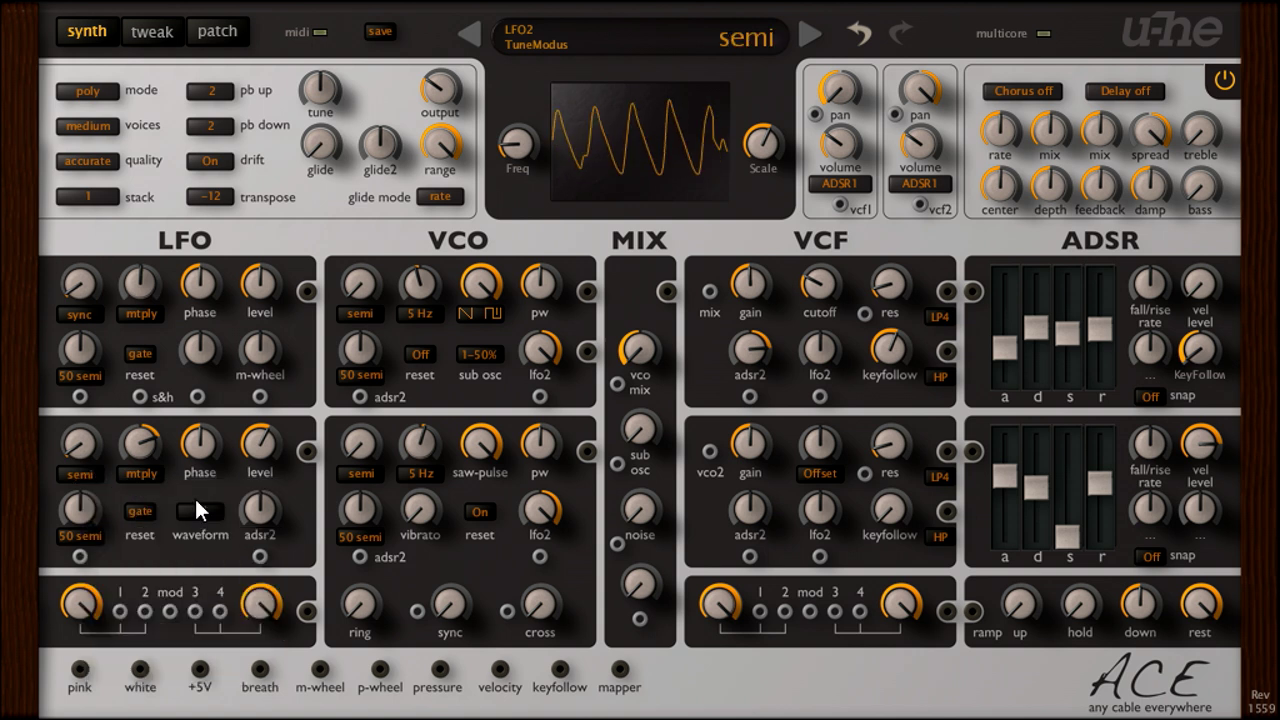
mouse_move(90, 455)
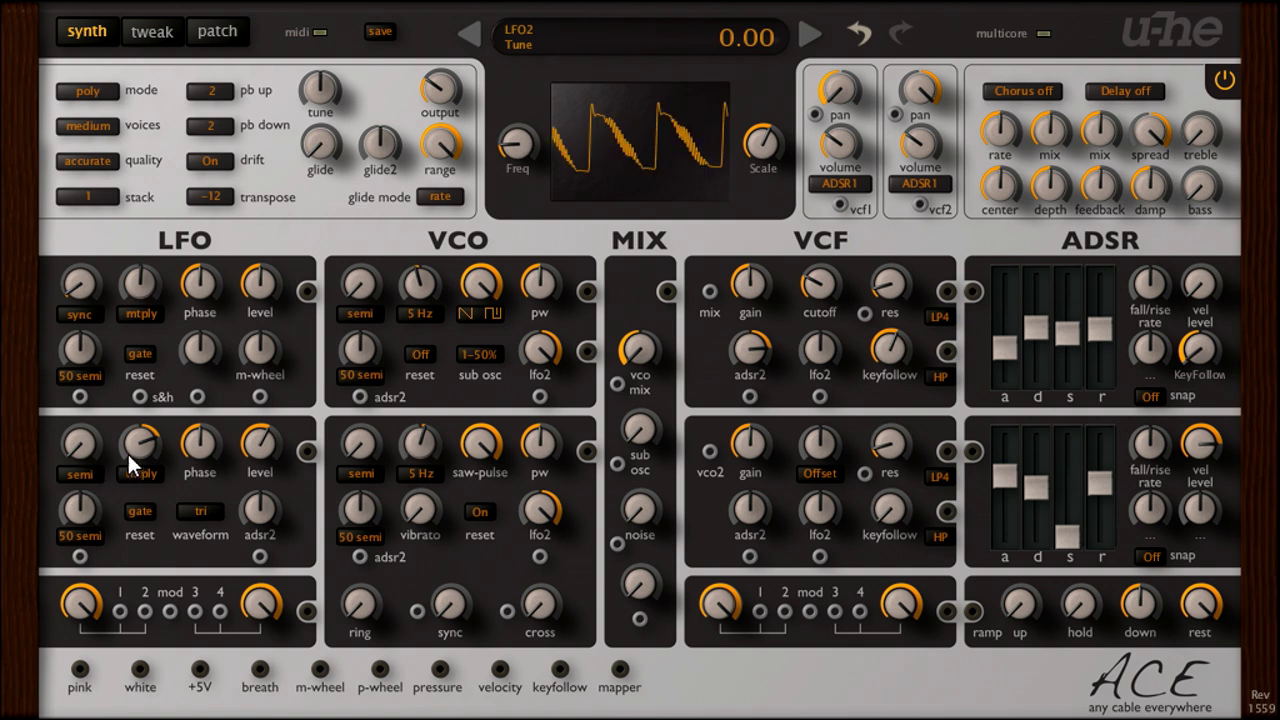
mouse_move(140, 447)
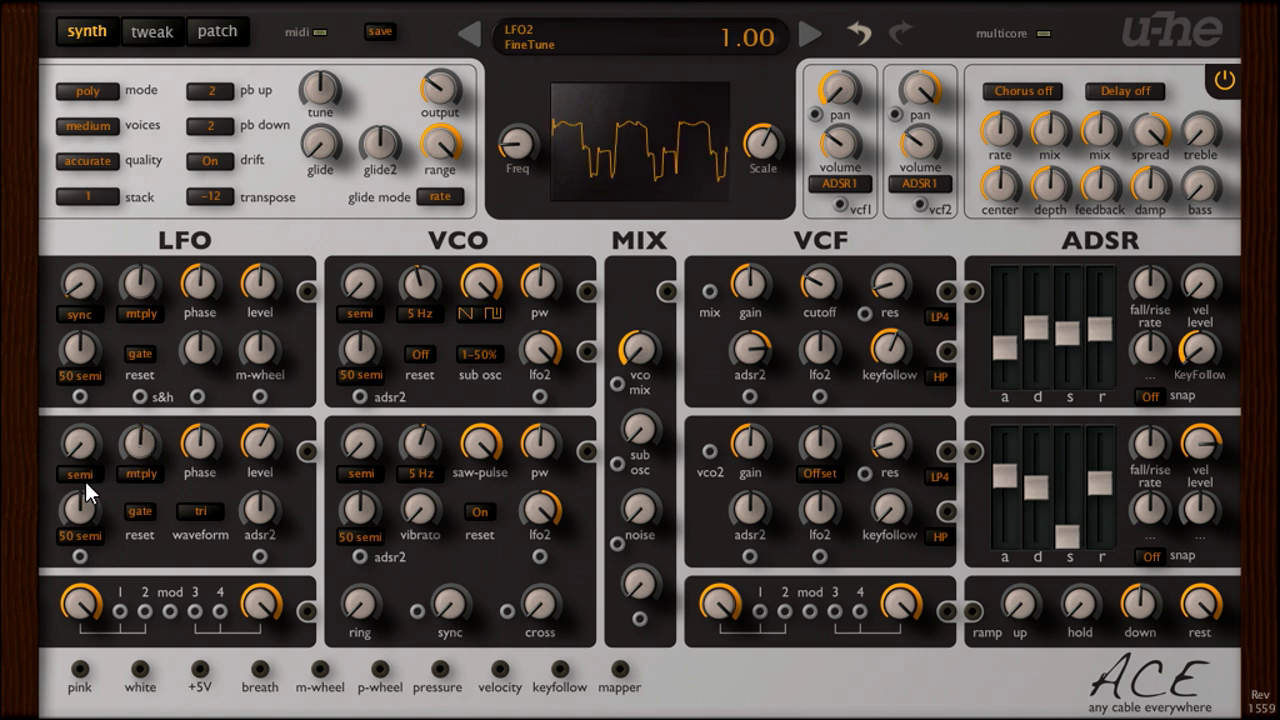
drag(88, 444, 89, 400)
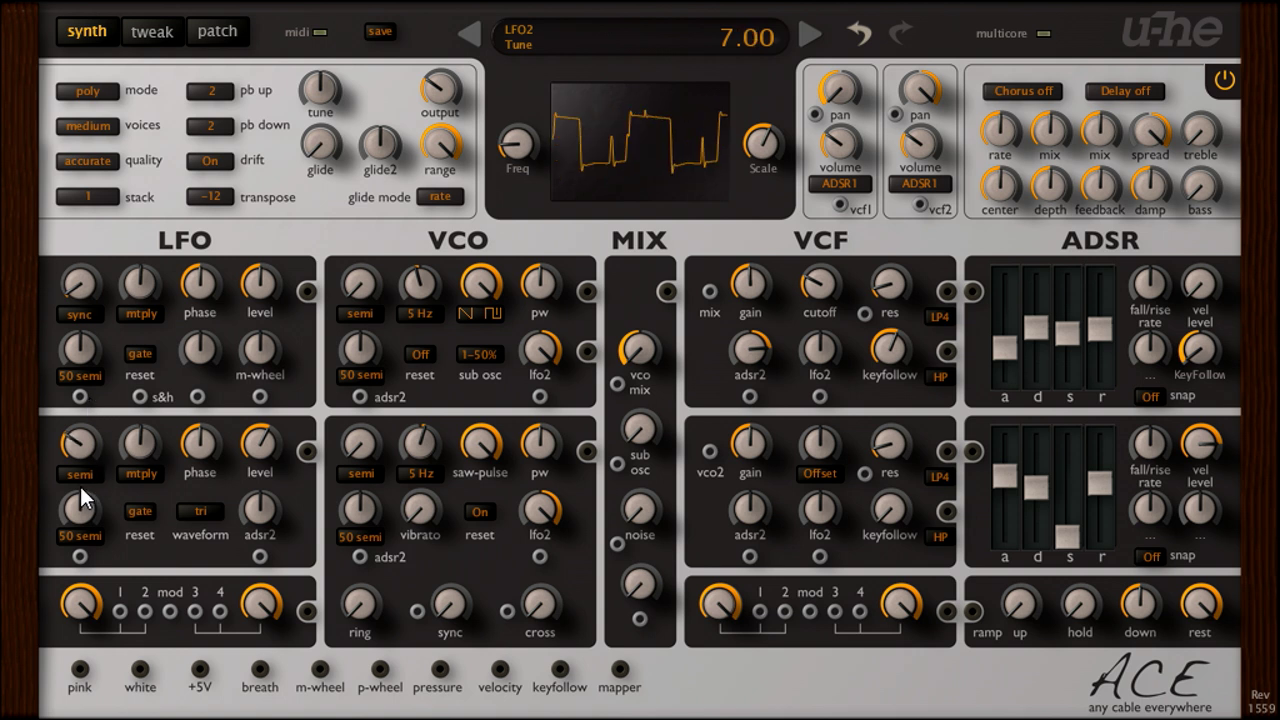
drag(87, 444, 87, 413)
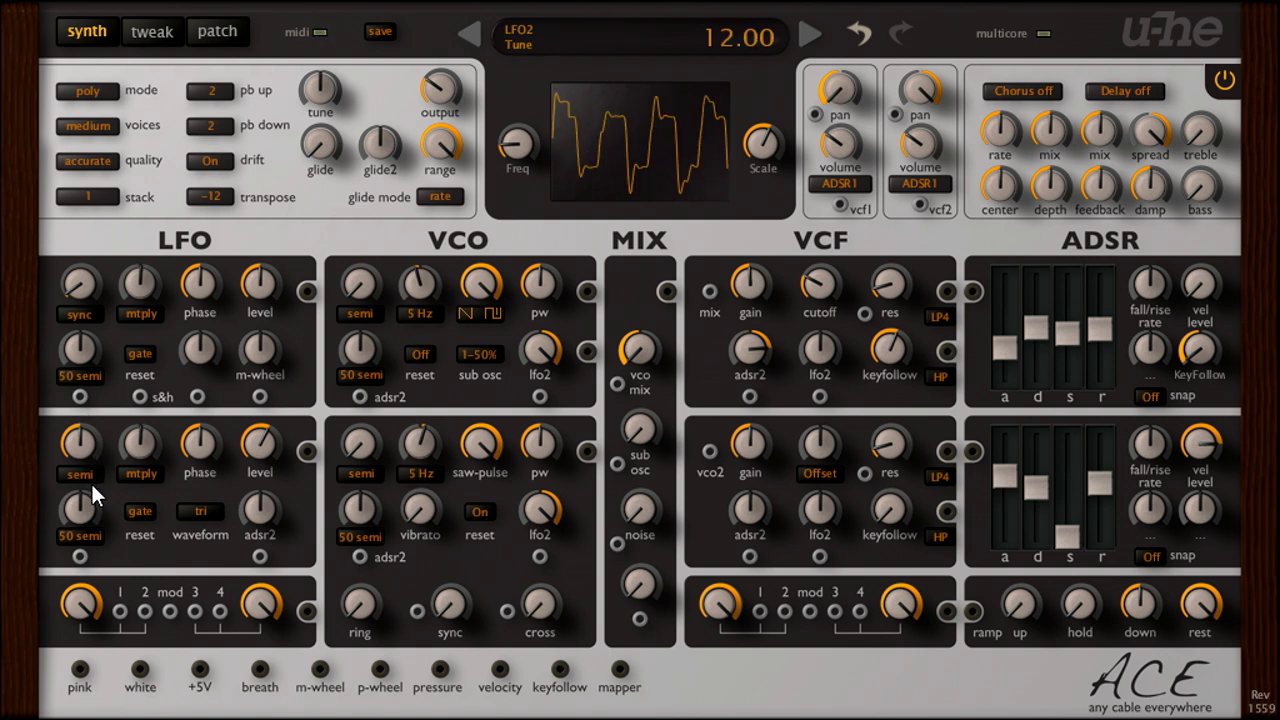
drag(259, 443, 276, 614)
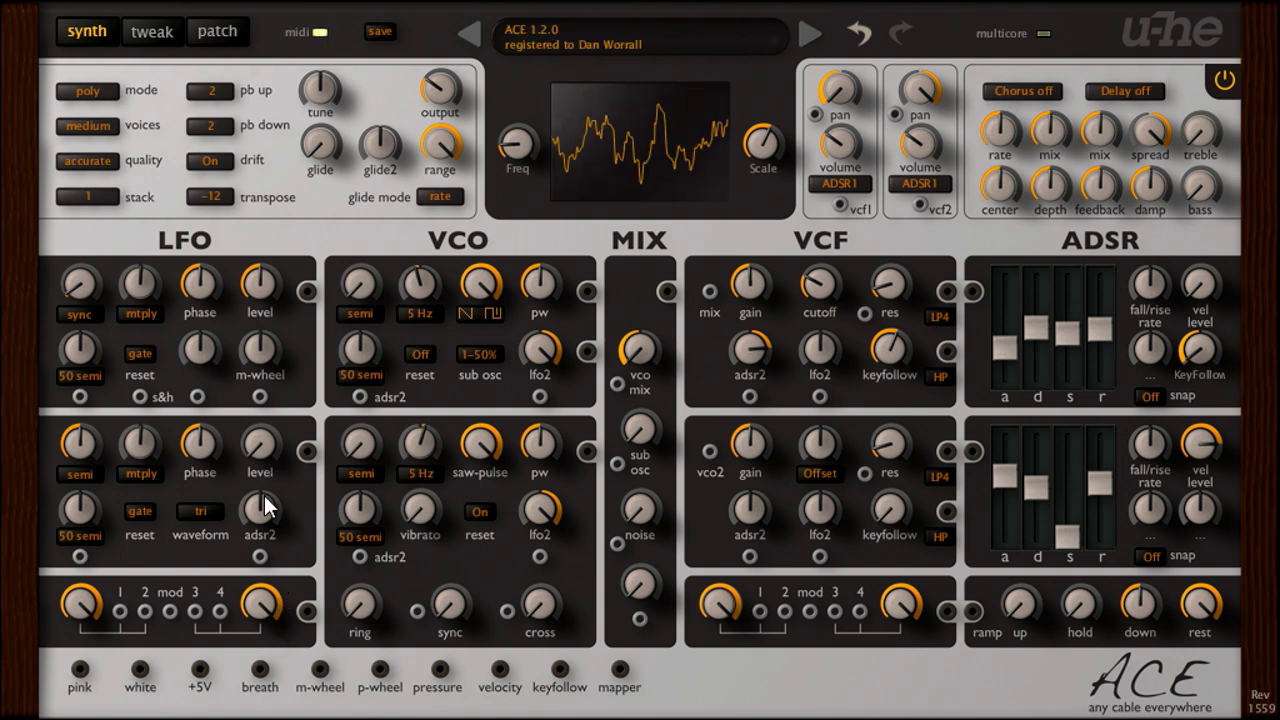
drag(265, 511, 267, 439)
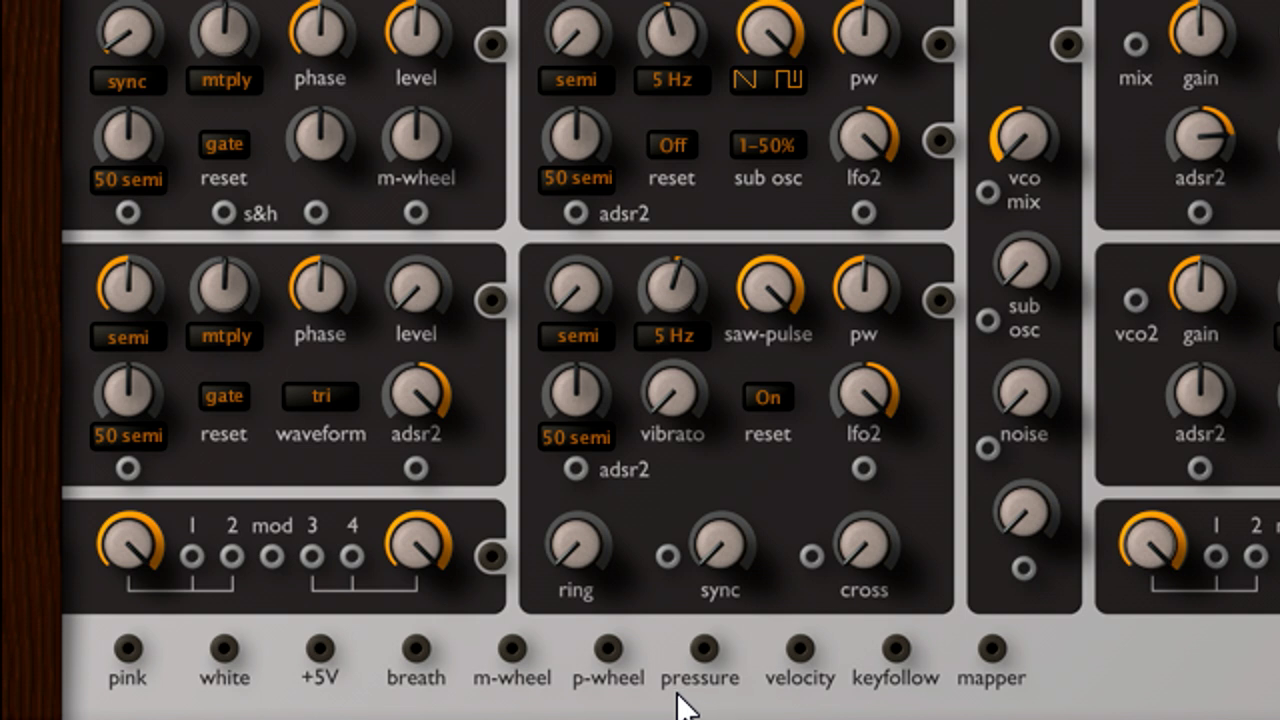
- Cable pressure into LFO2's frequency mod input and set that depth to about 7
drag(704, 650, 129, 467)
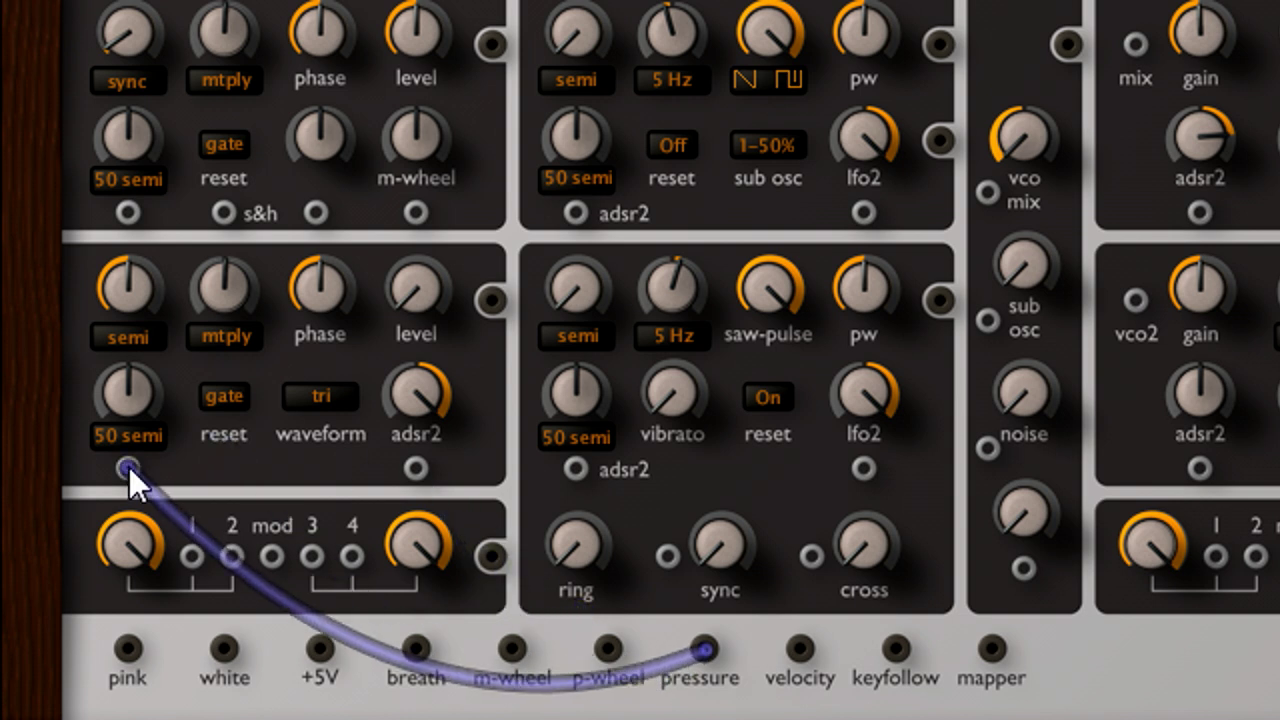
drag(131, 393, 131, 365)
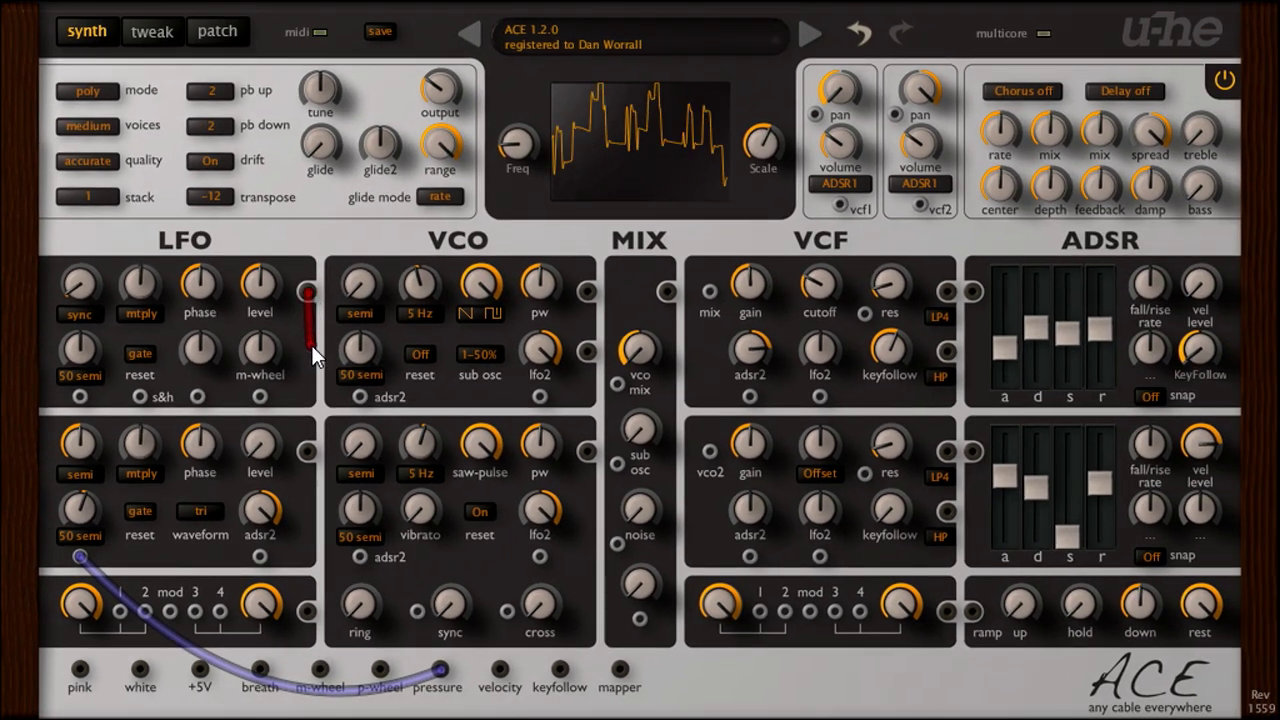
- Cable LFO1 into VCF1's lfo2 input at depth 38, with LFO1 tune 16 and level 0
drag(313, 285, 824, 400)
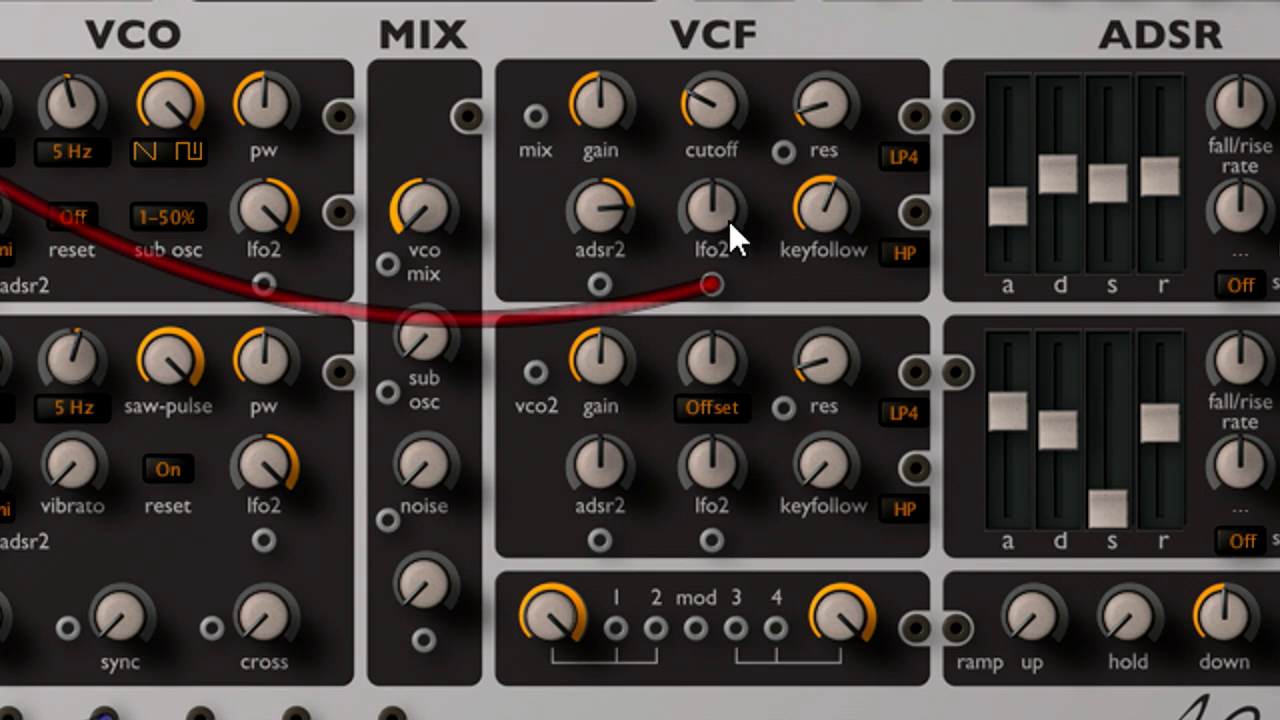
drag(721, 161, 717, 121)
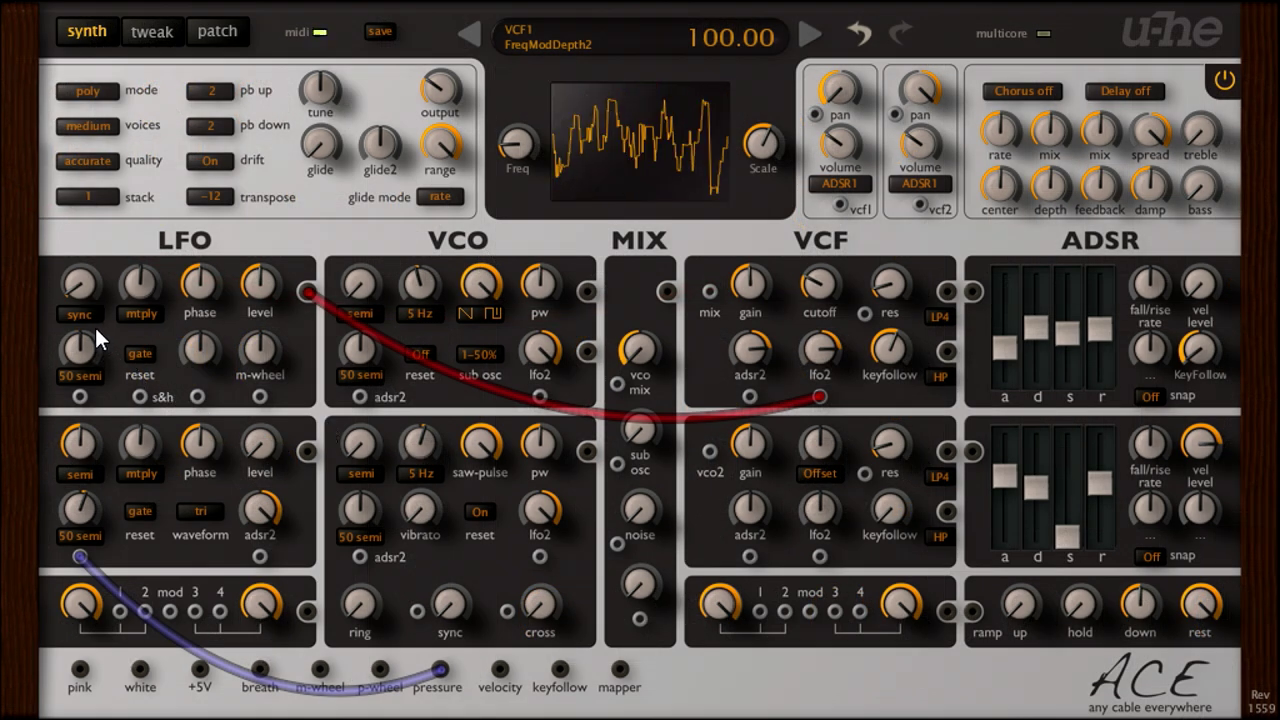
drag(88, 285, 80, 190)
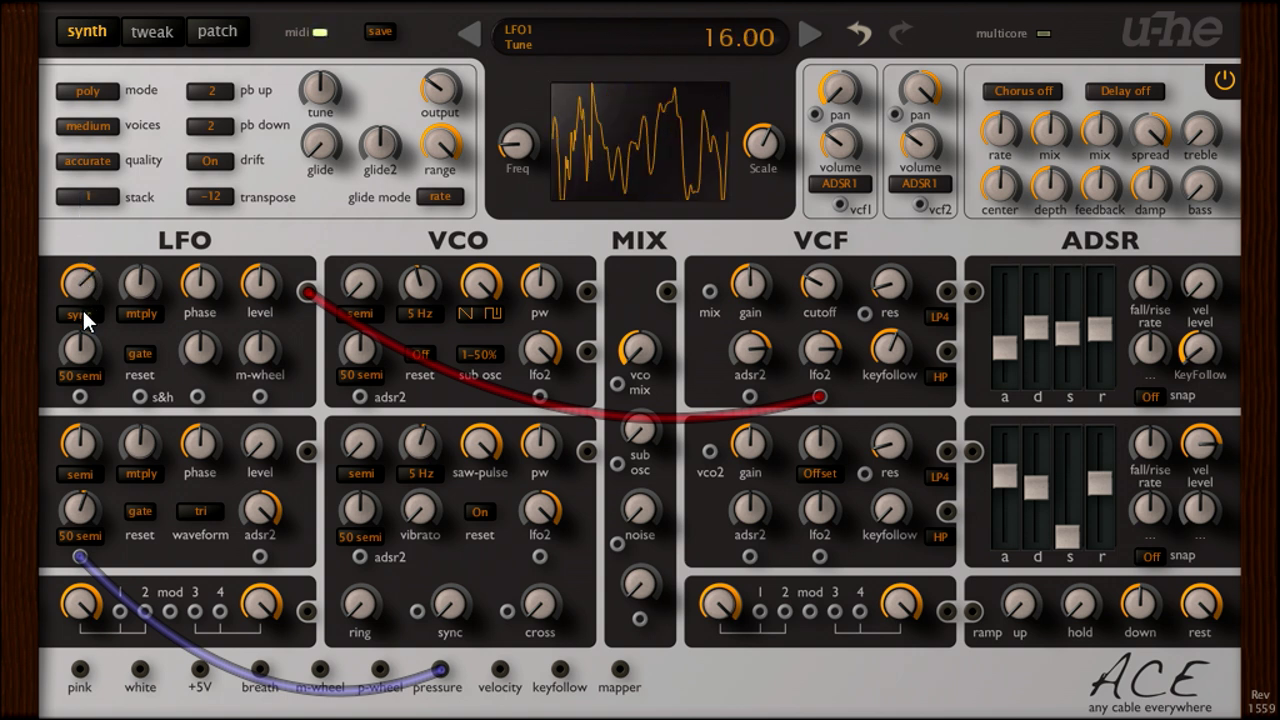
mouse_move(260, 300)
mouse_down()
mouse_move(260, 414)
mouse_move(257, 254)
mouse_move(260, 278)
mouse_up()
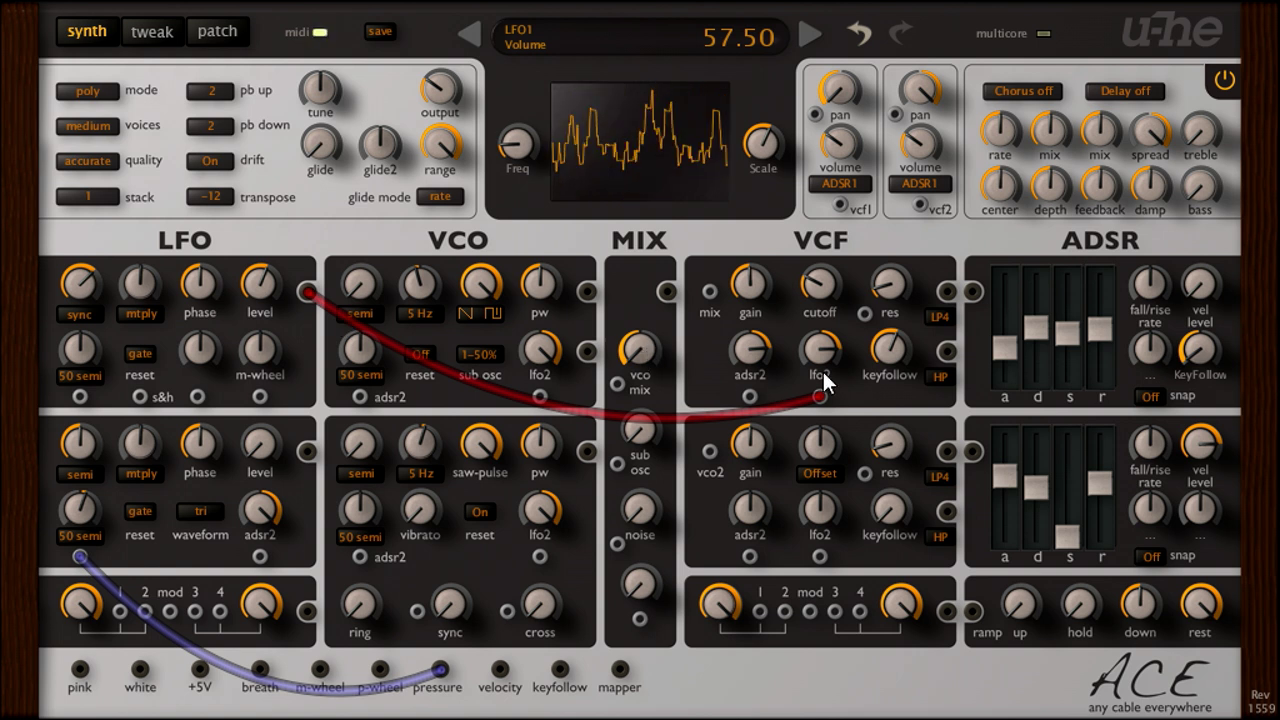
drag(829, 350, 818, 484)
scroll(829, 396, up, 2)
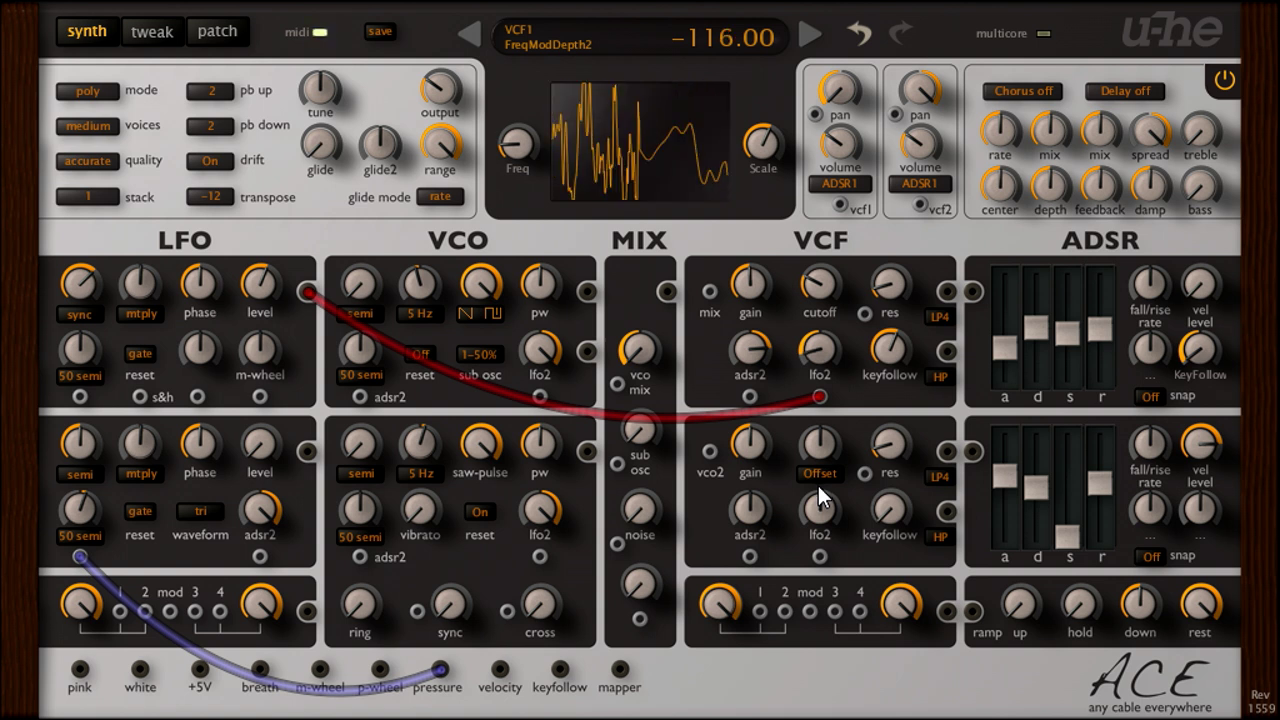
drag(263, 281, 278, 443)
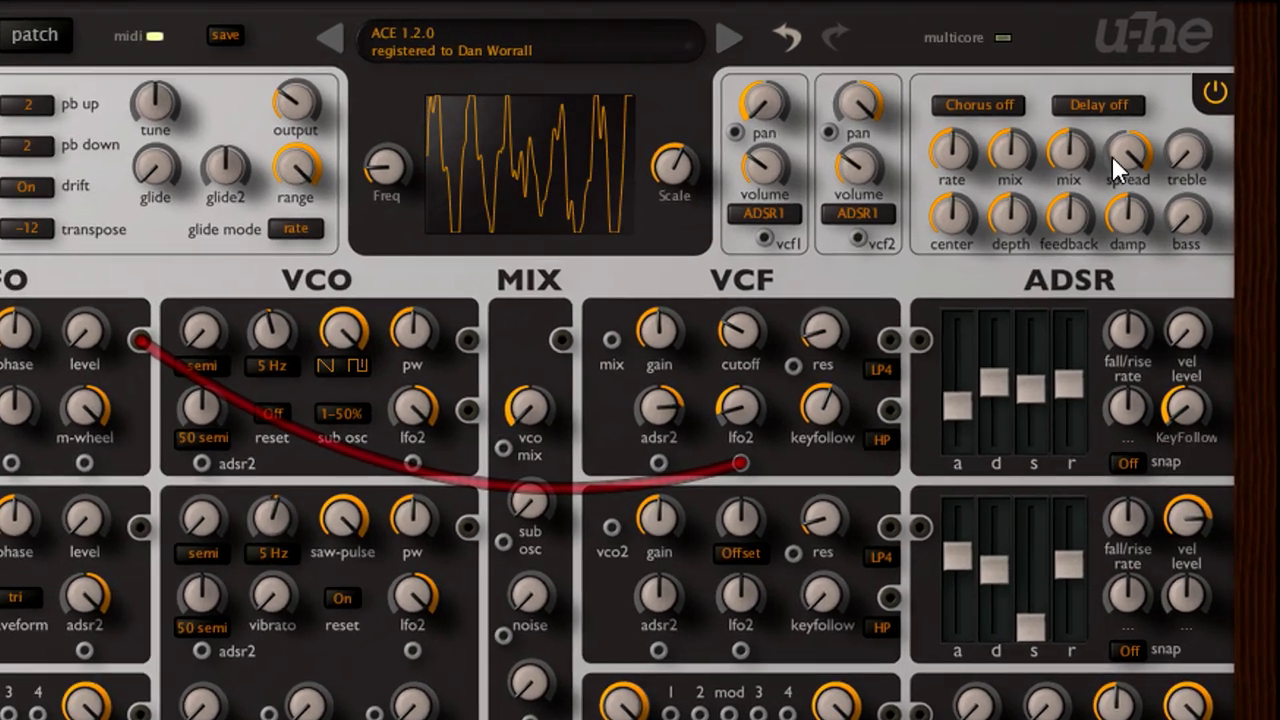
- Enable the 8th + 8th delay with mix at 76, then try Chorus 1 and settle on the Phaser effect mode
click(1095, 105)
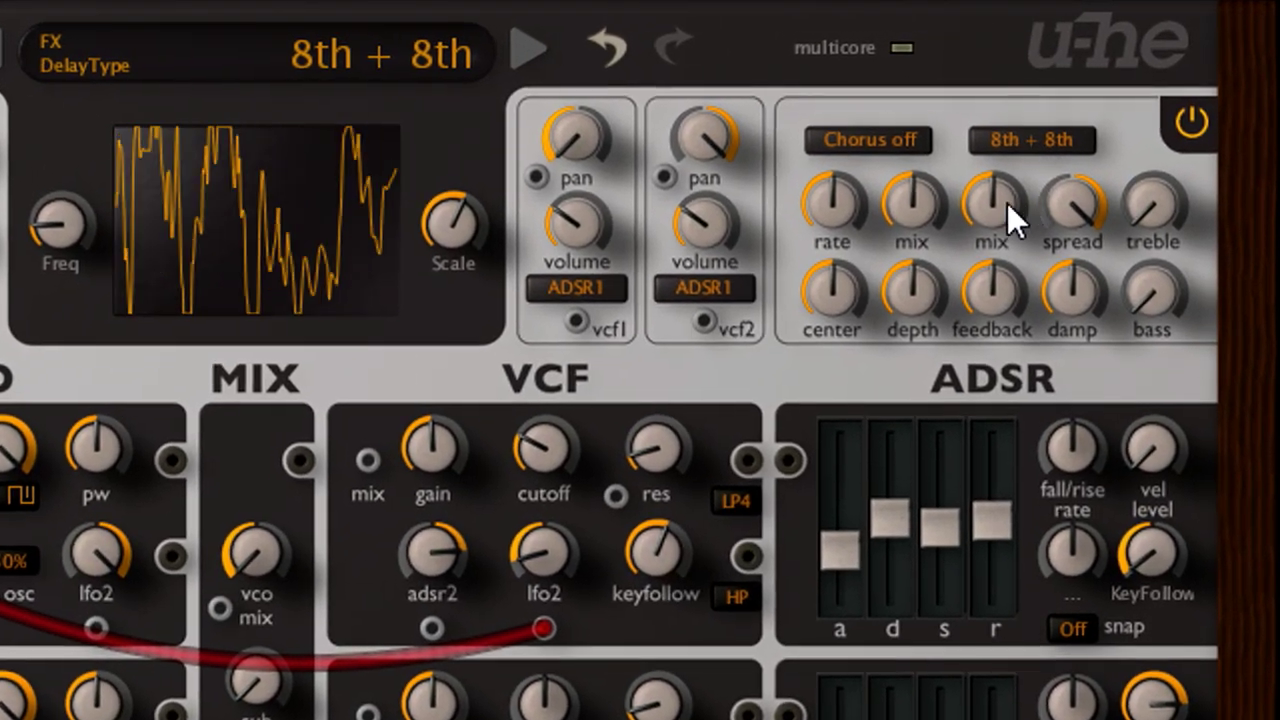
drag(1007, 203, 999, 107)
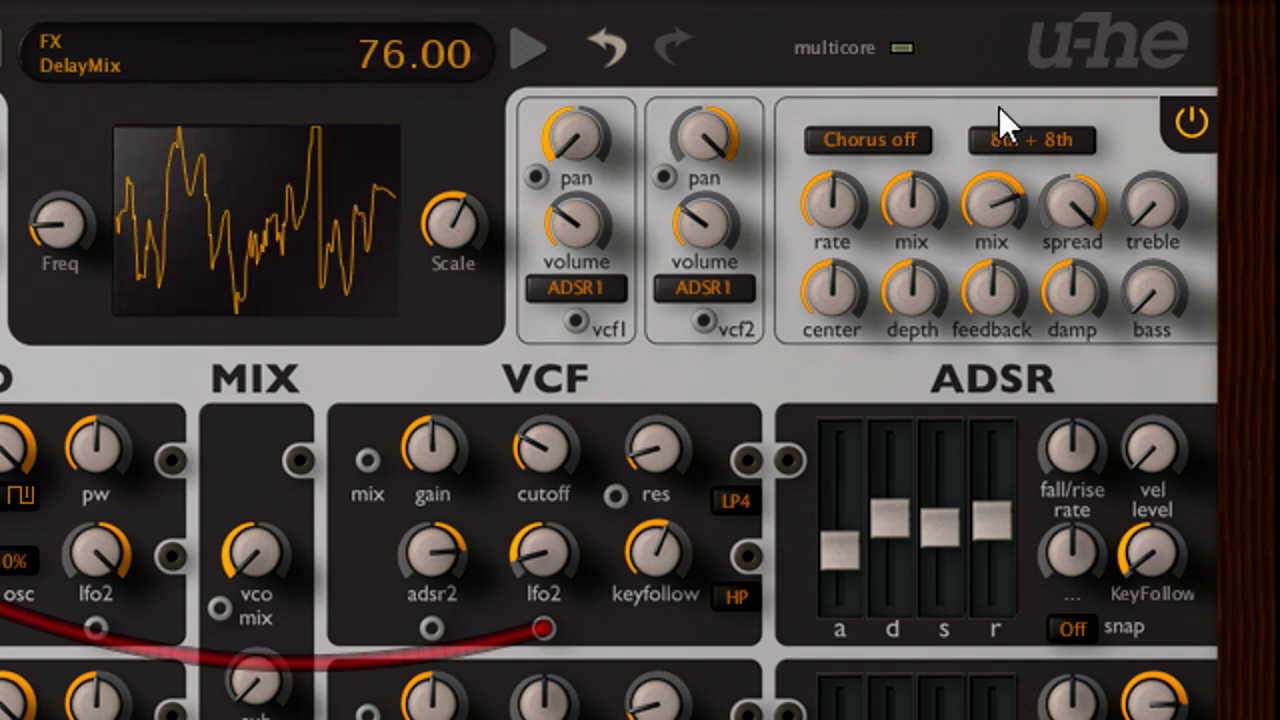
click(909, 143)
click(1063, 223)
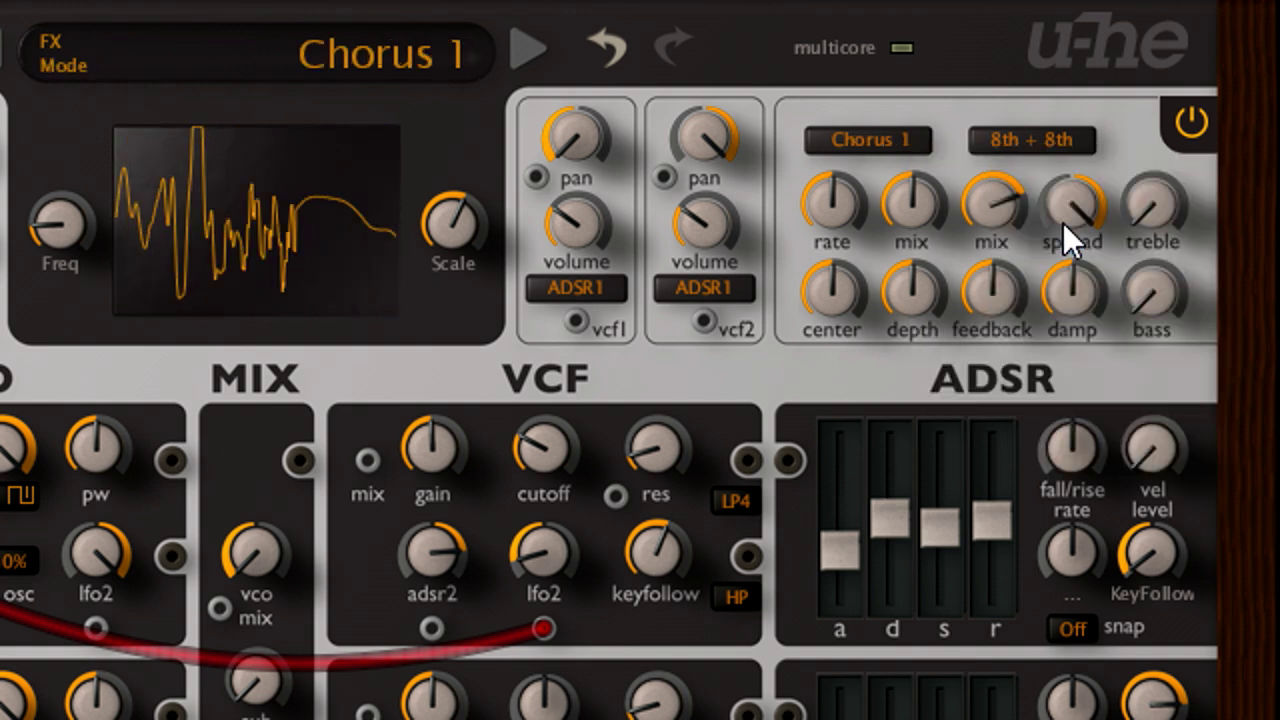
click(905, 145)
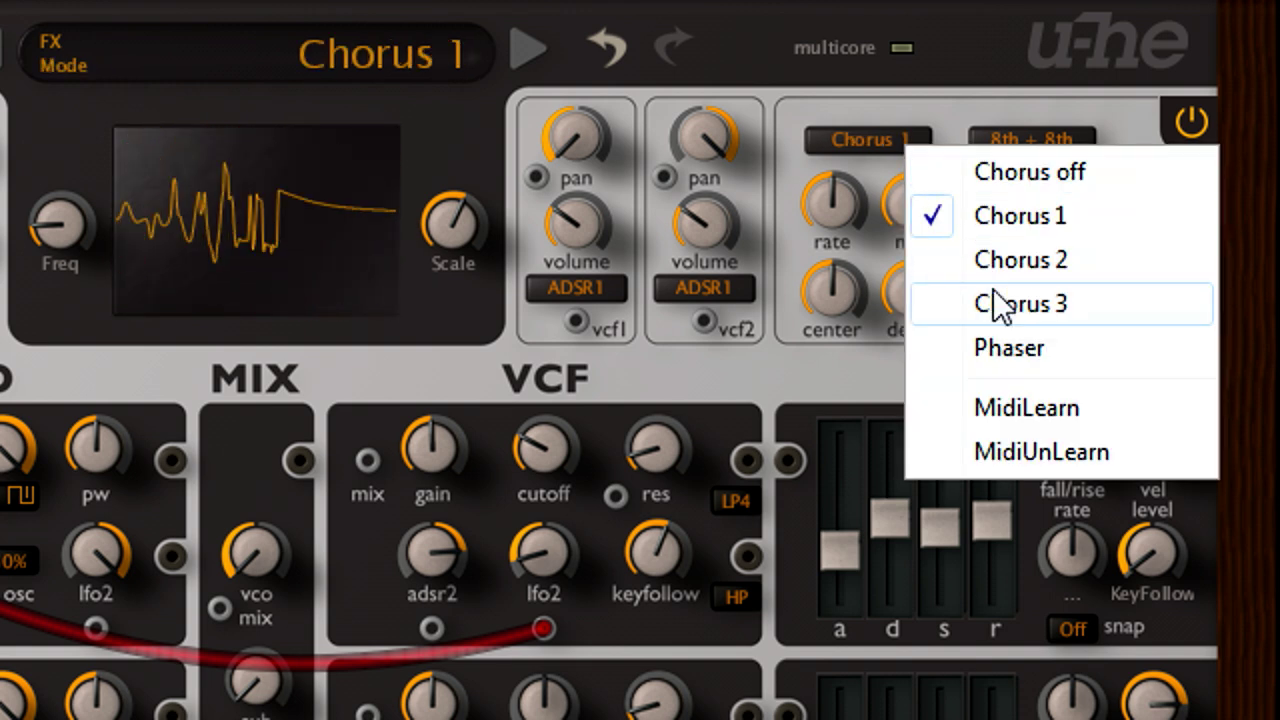
click(1025, 349)
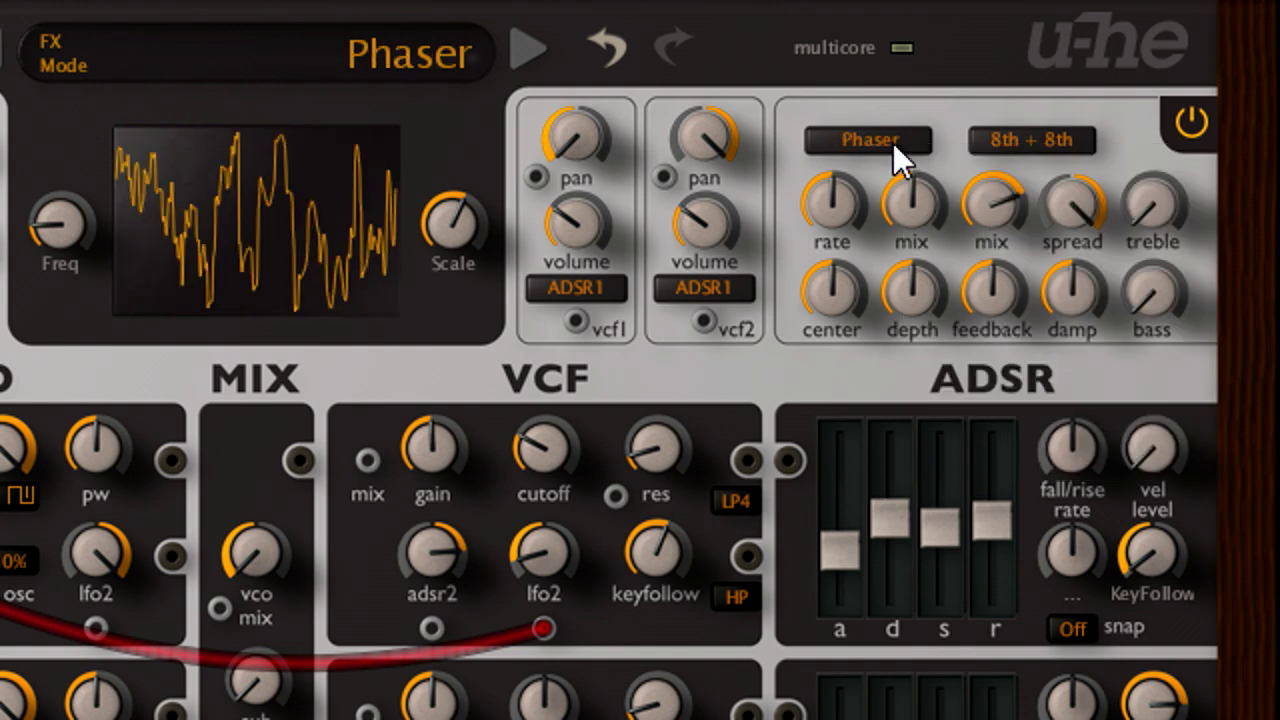
click(893, 143)
key(Escape)
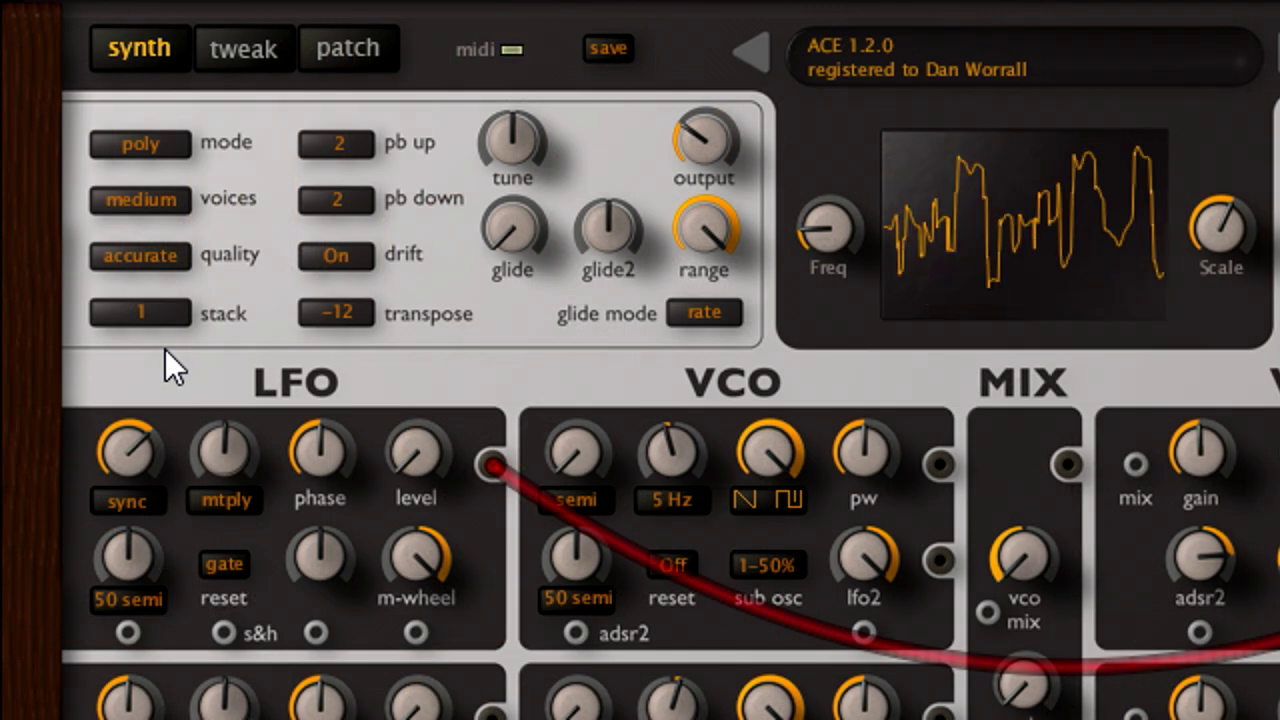
- Set the voice stack to 3 voices per note
click(157, 317)
click(240, 385)
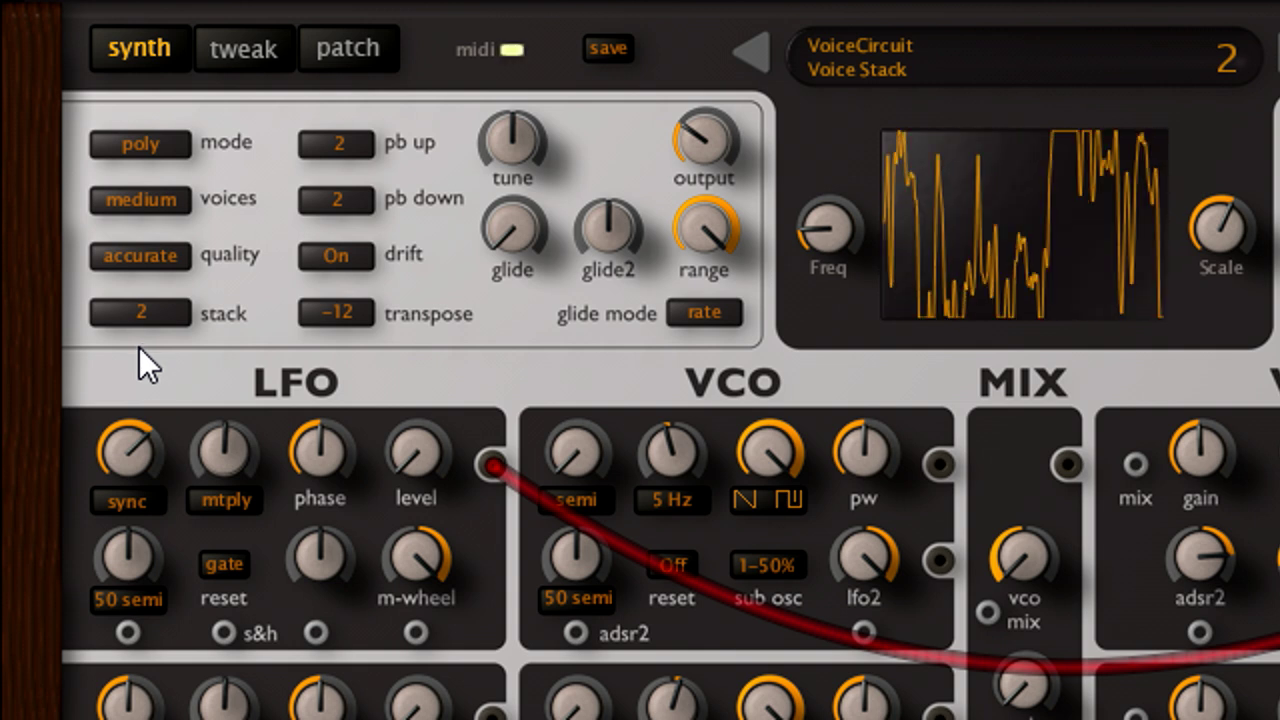
click(143, 322)
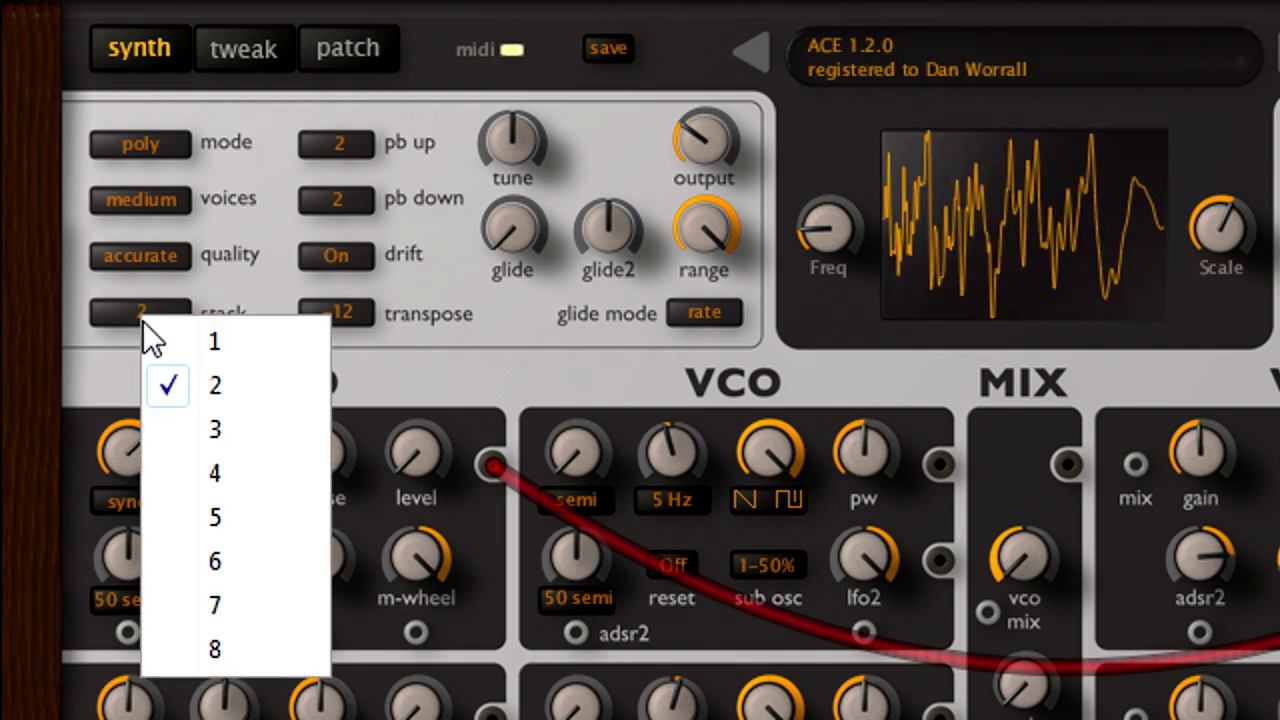
click(255, 428)
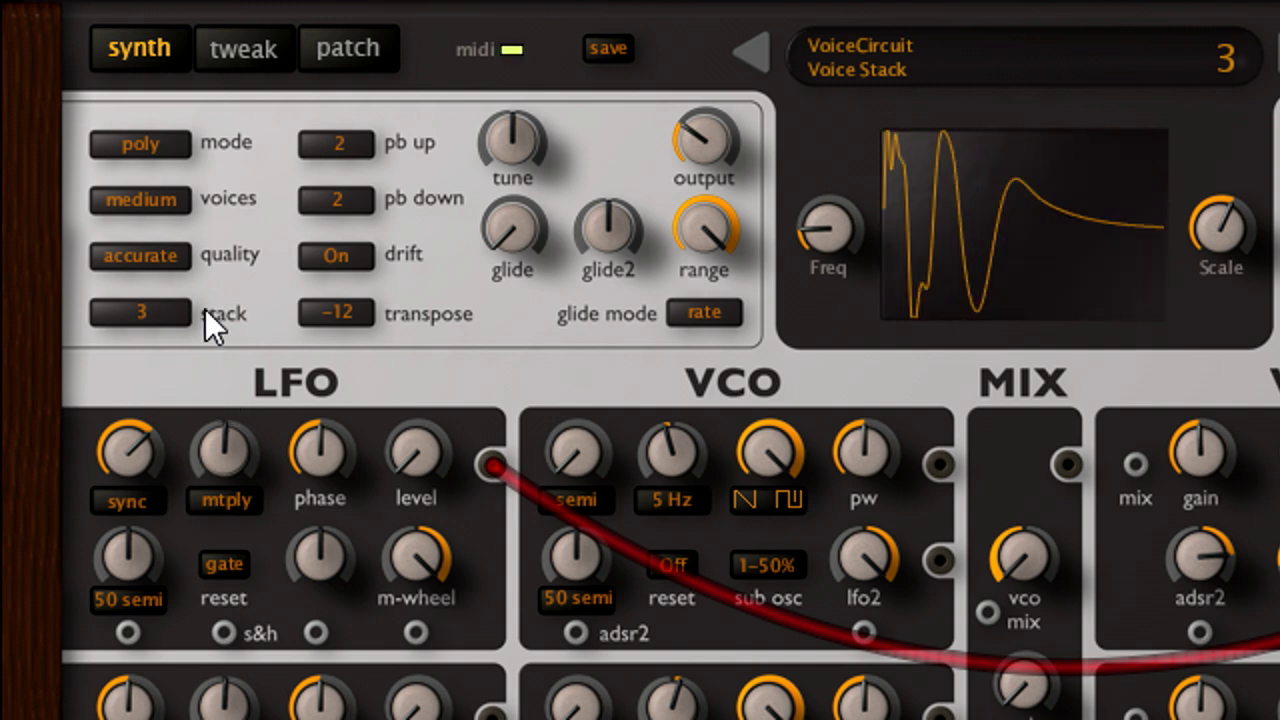
- Set the voice count to many and keep quality at accurate
click(173, 203)
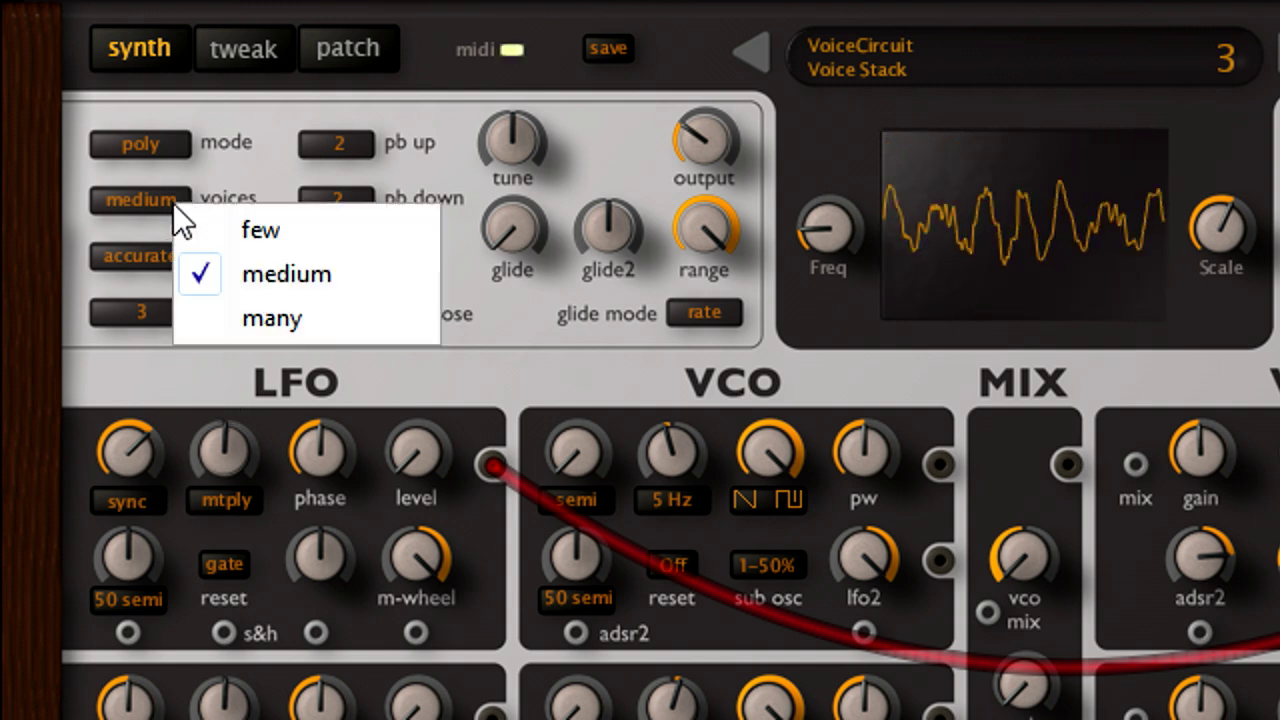
click(305, 325)
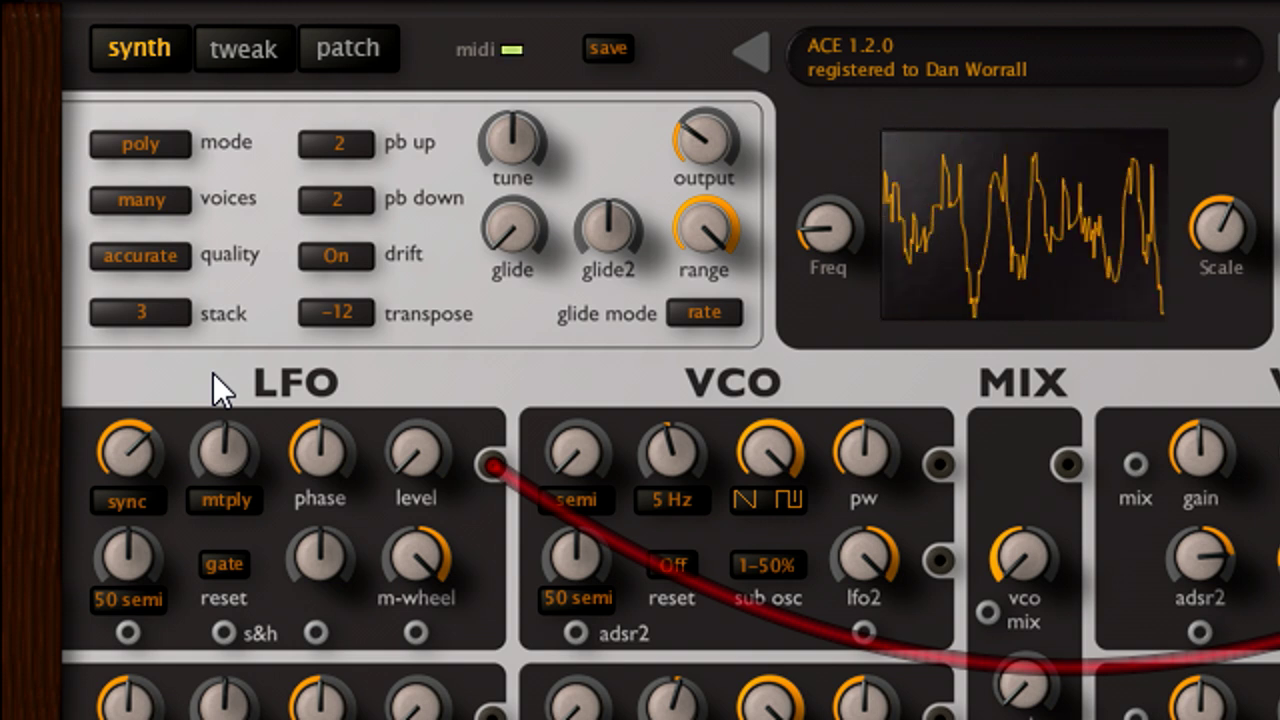
click(141, 262)
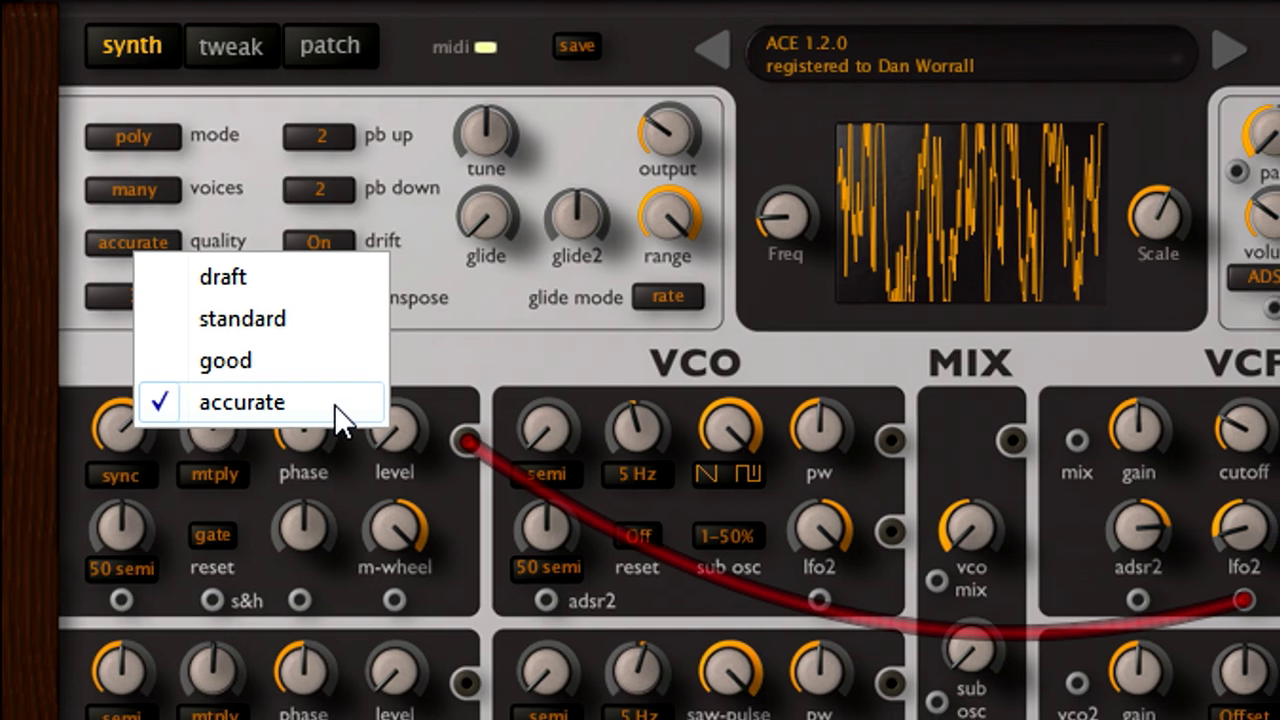
click(336, 406)
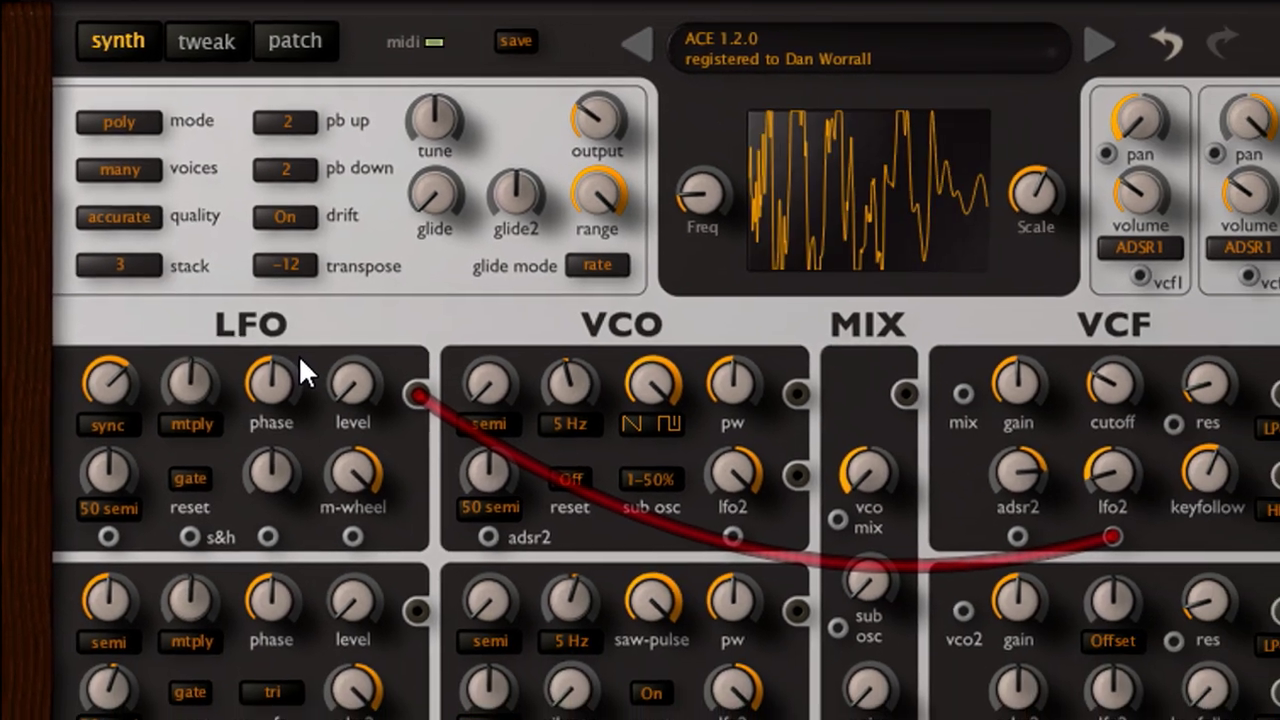